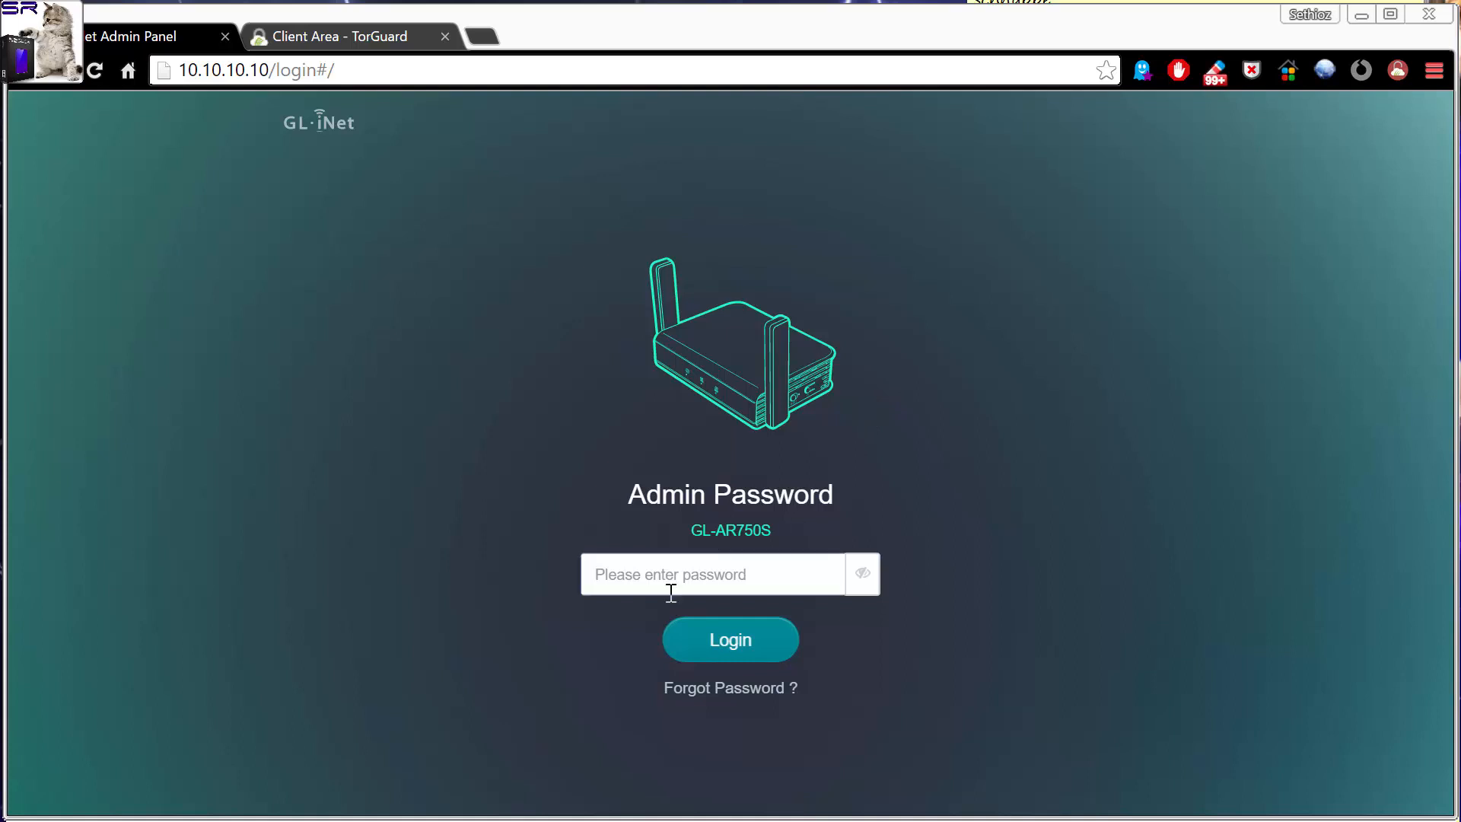
Enter the router's admin password and log in to the admin panel.
key(ctrl+v)
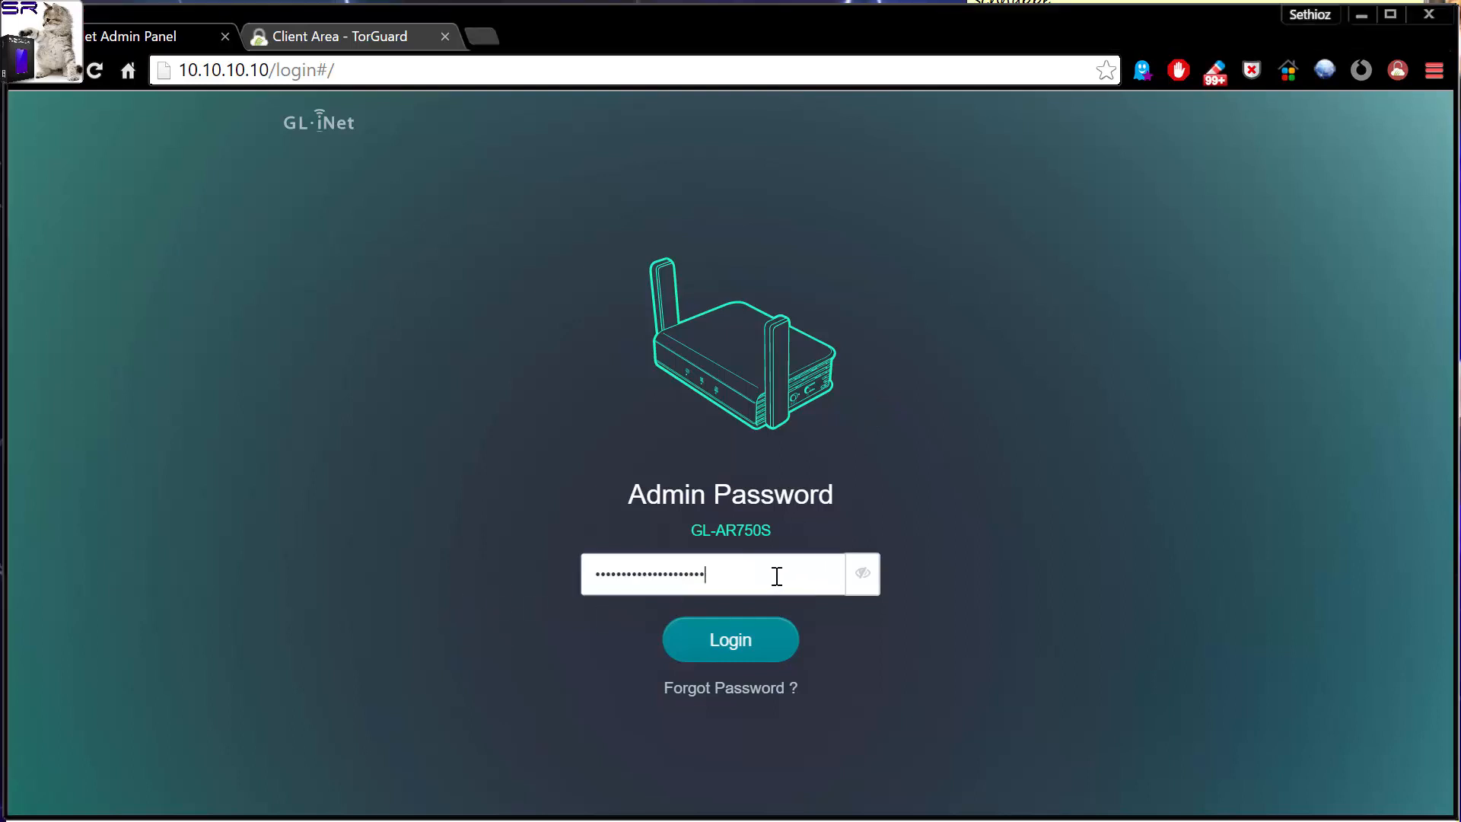
click(731, 646)
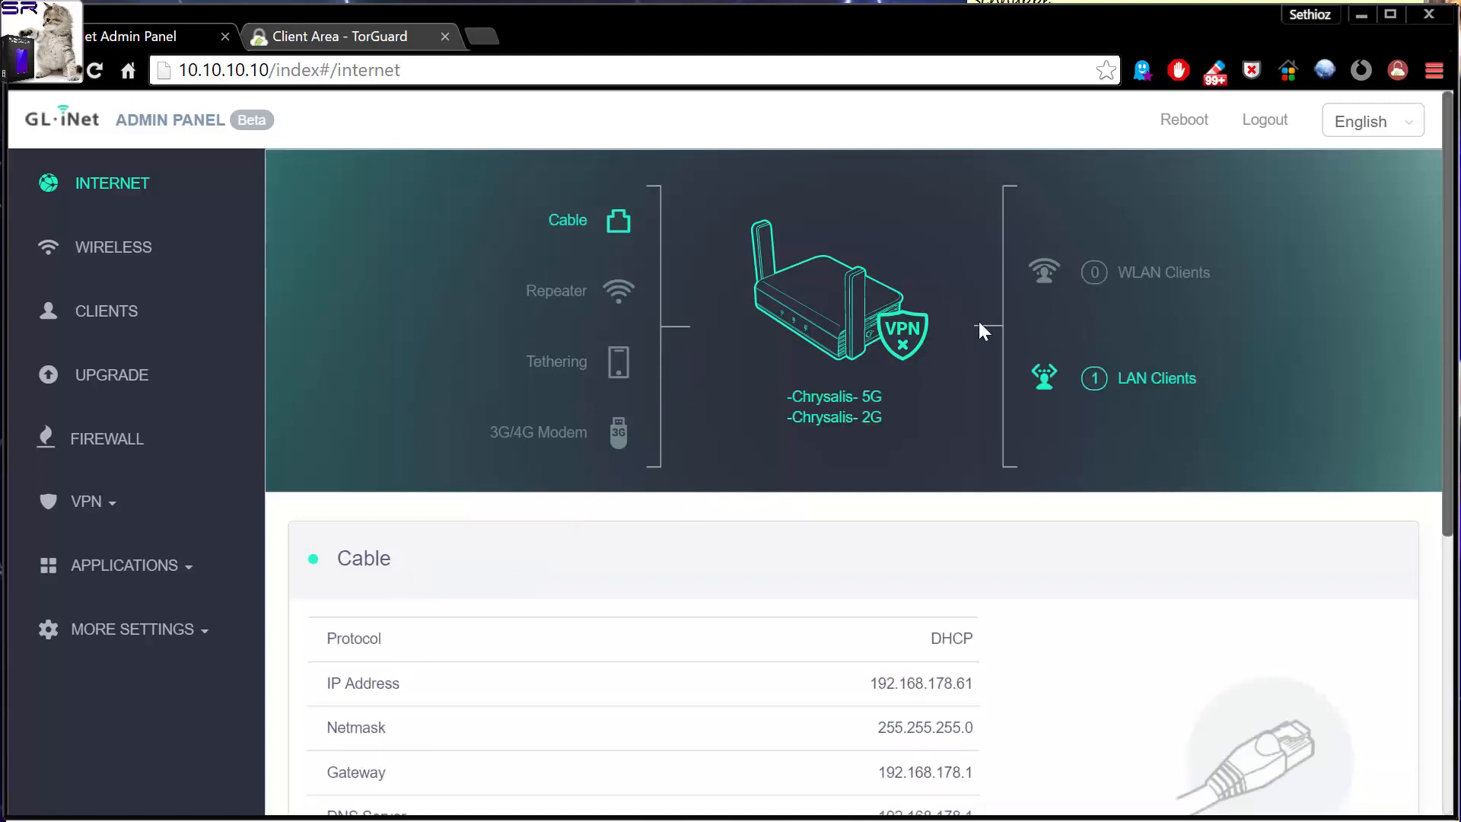
Review the router's Internet page, including the cable connection details and the Repeater, Tethering and 3G/4G Modem sections.
scroll(936, 685, down, 2)
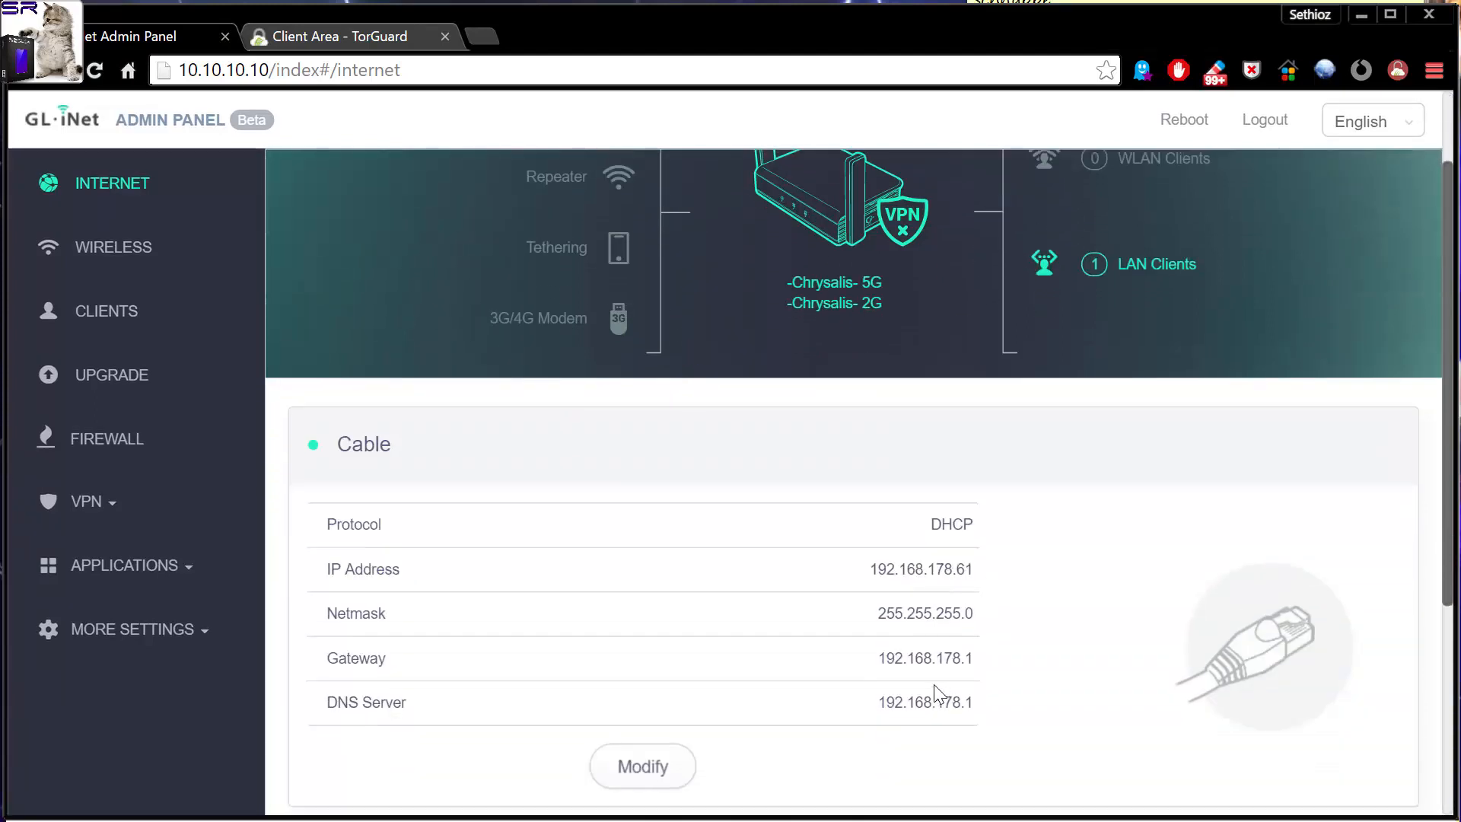
scroll(316, 118, up, 2)
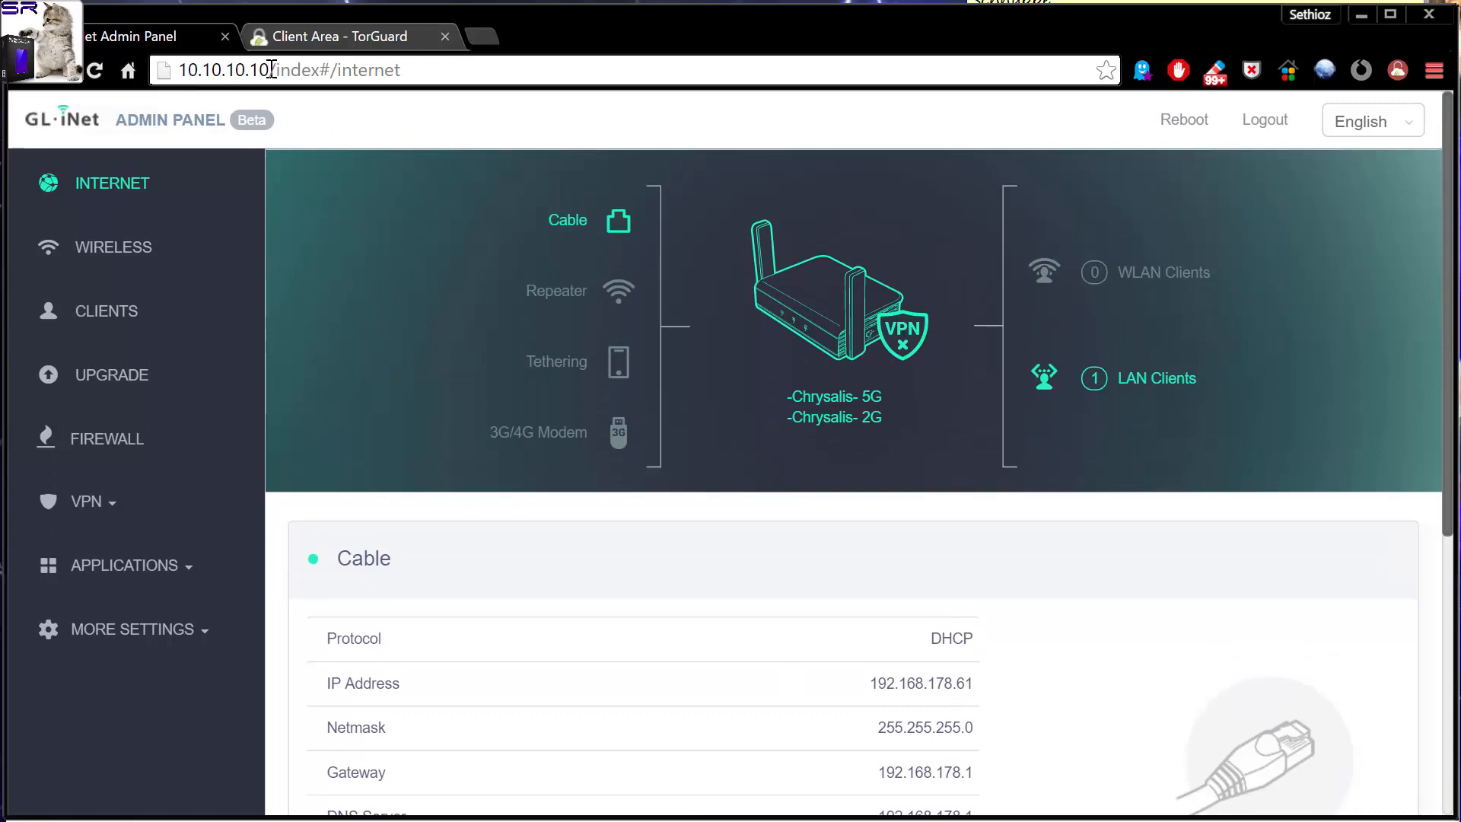
scroll(890, 677, down, 2)
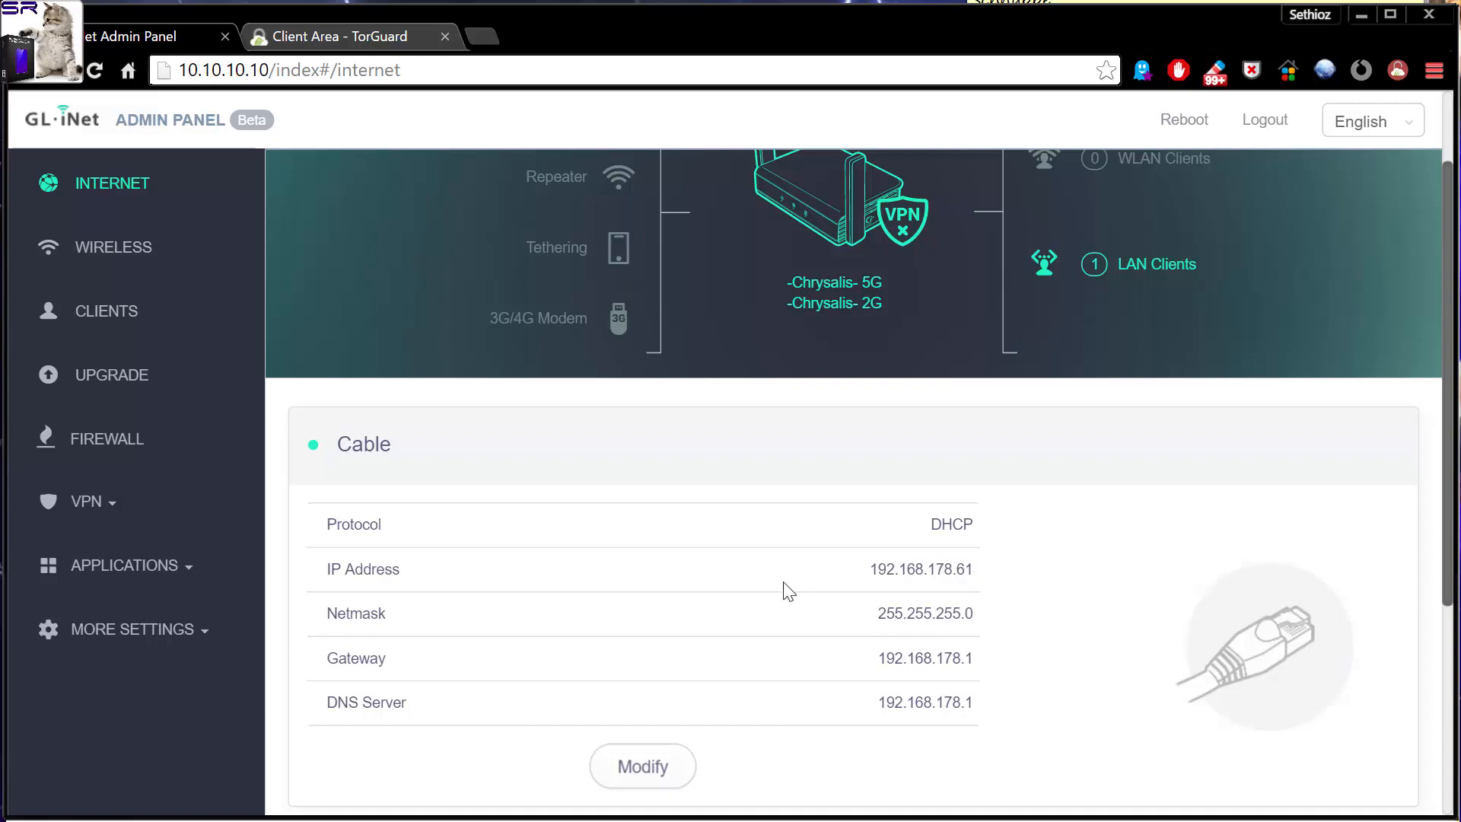
scroll(701, 606, up, 2)
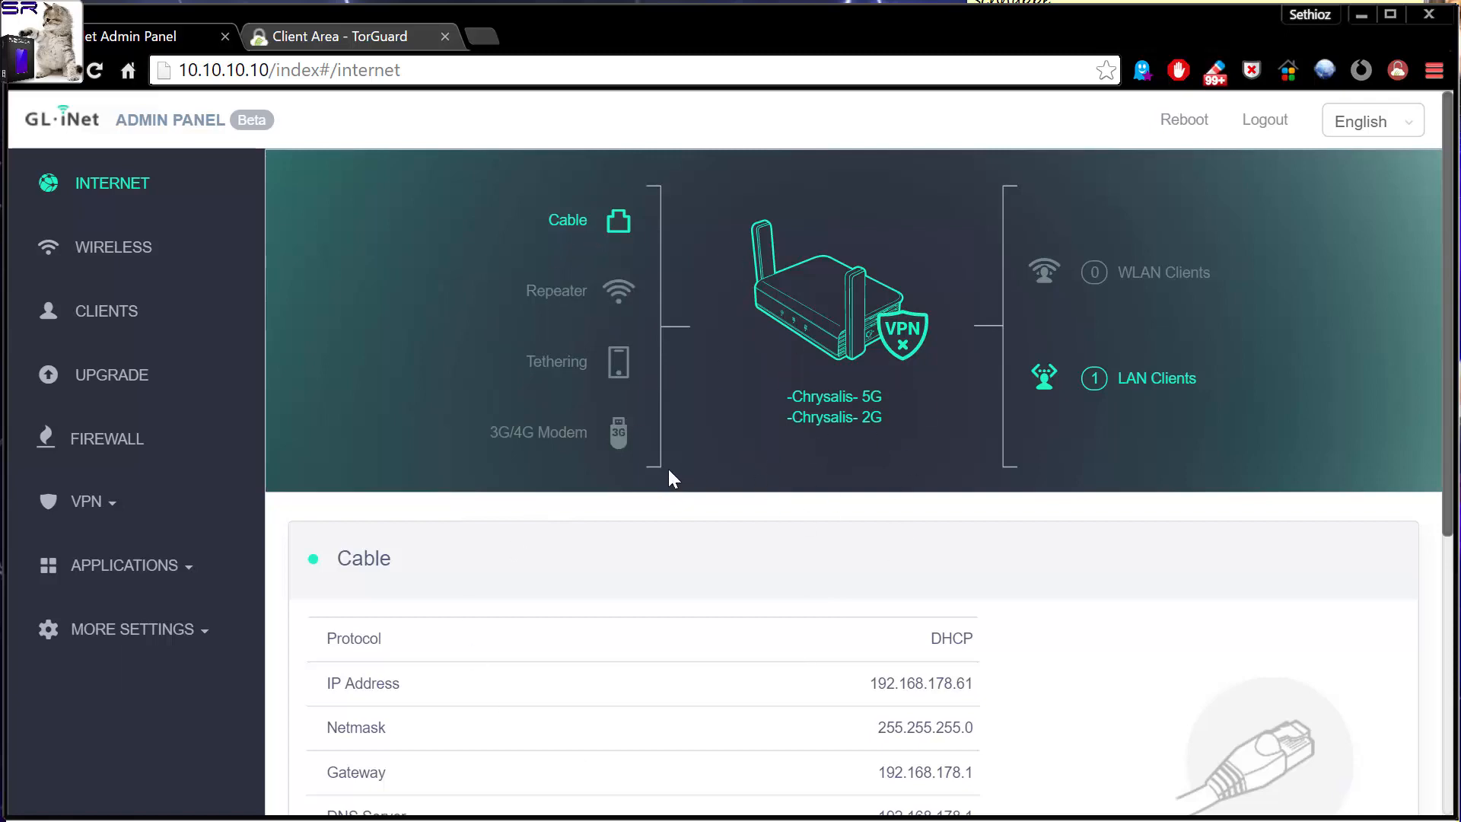
scroll(655, 457, down, 6)
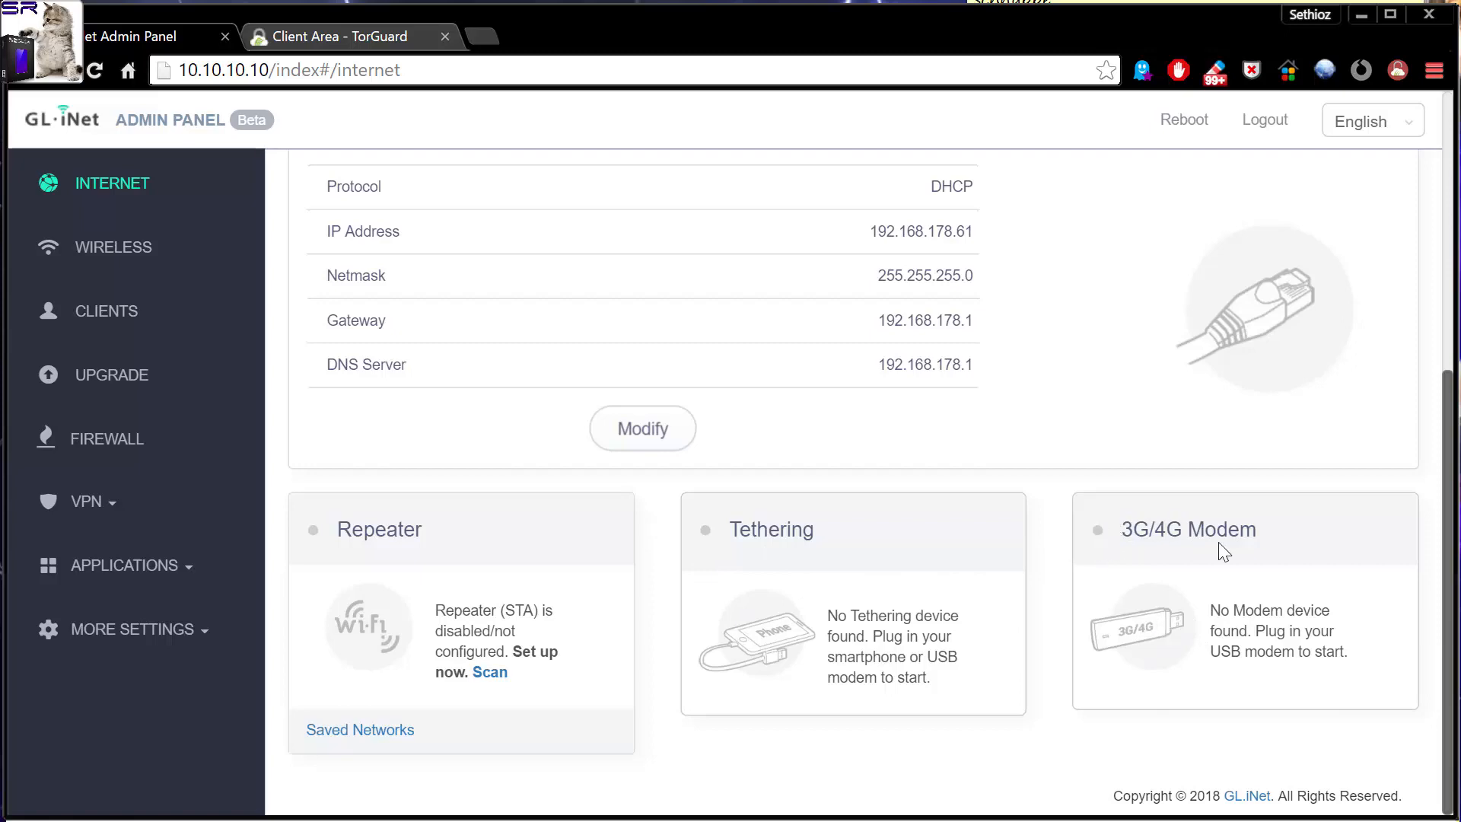
scroll(1217, 551, up, 5)
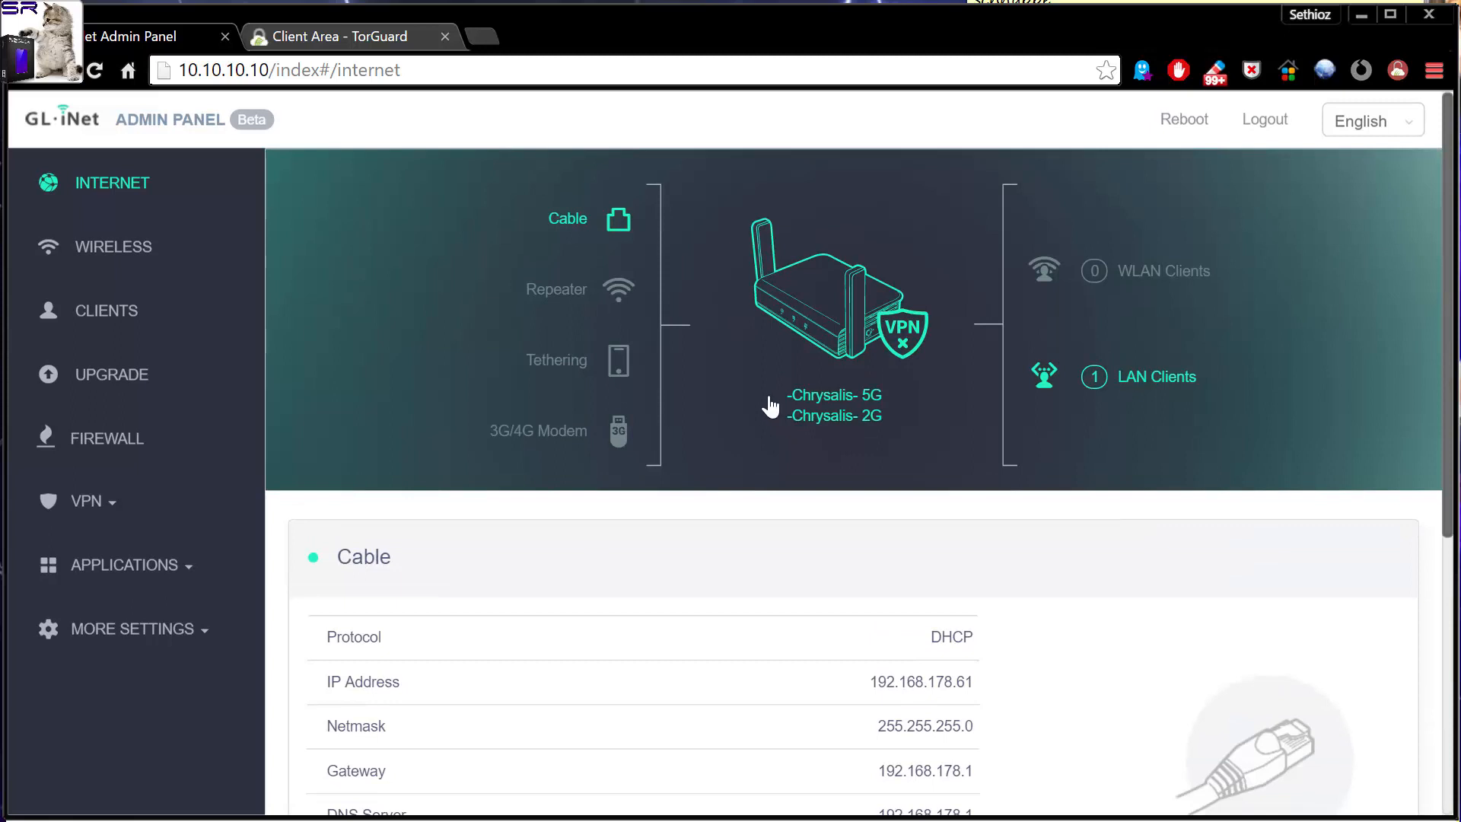
scroll(770, 407, down, 5)
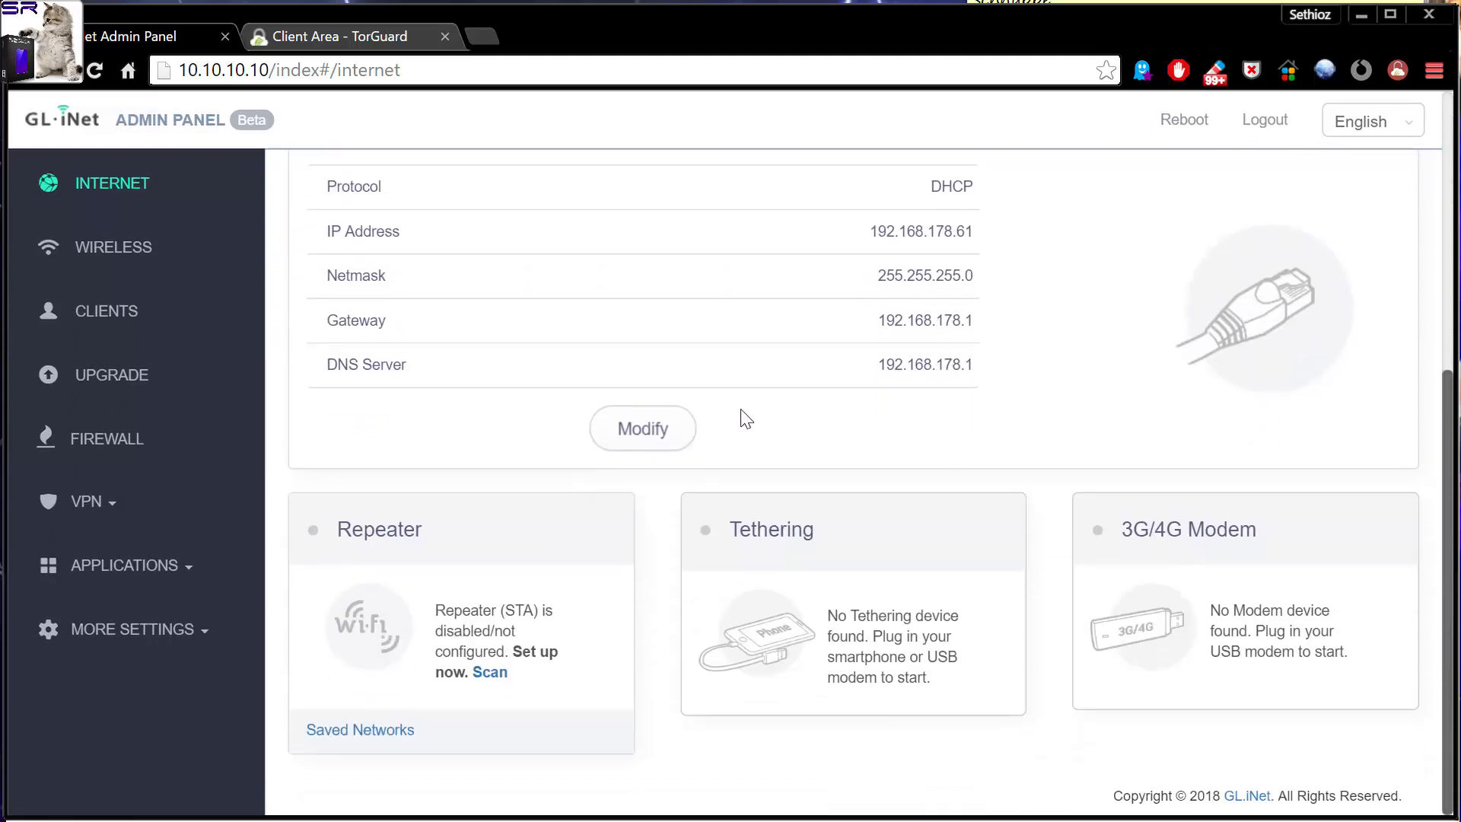
scroll(738, 417, up, 5)
scroll(911, 350, down, 5)
scroll(783, 665, up, 5)
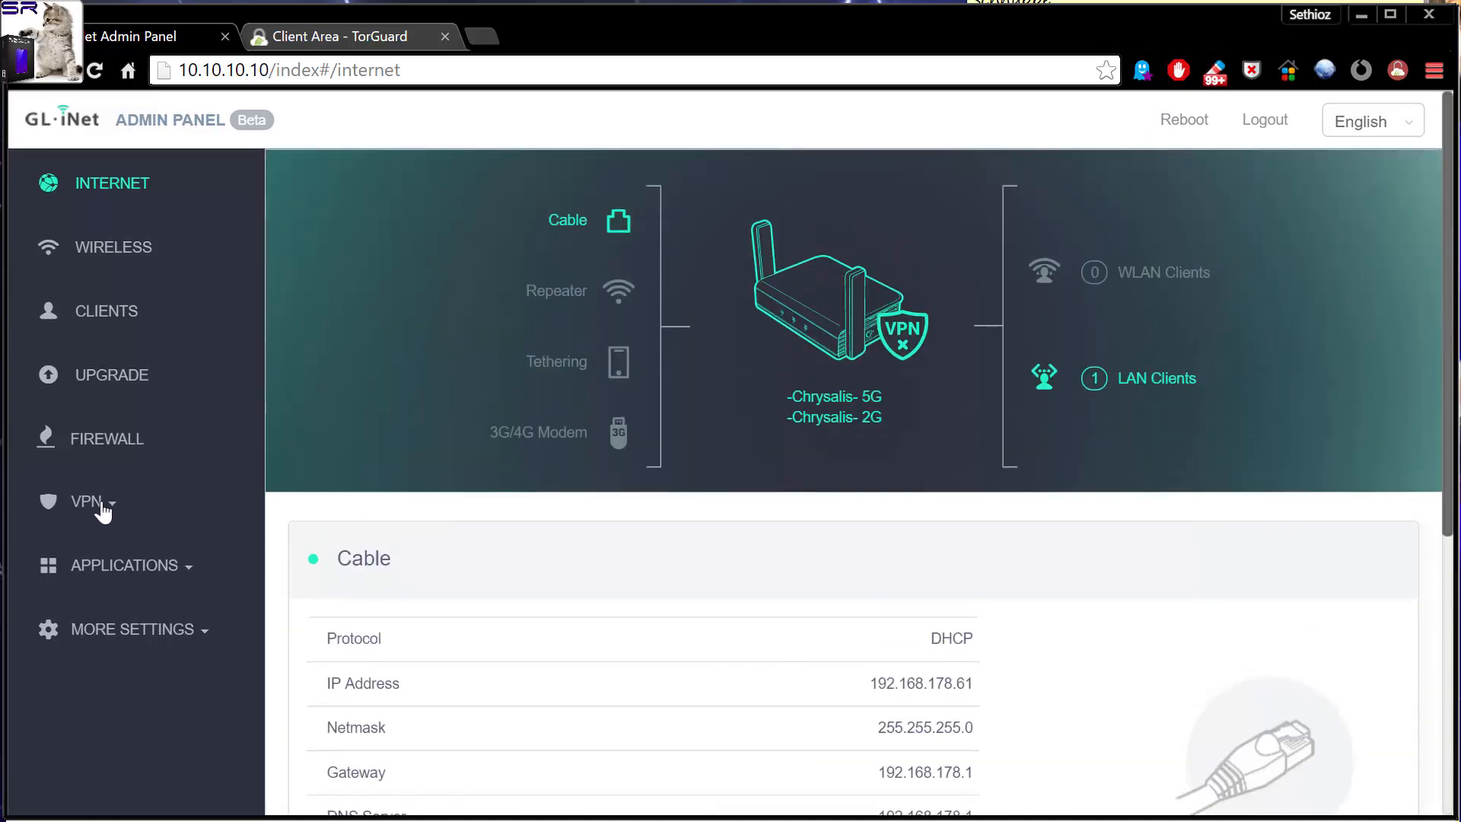
Open the router's WireGuard Client page, and open the Enable WireGuard Access page in the TorGuard client area.
click(110, 514)
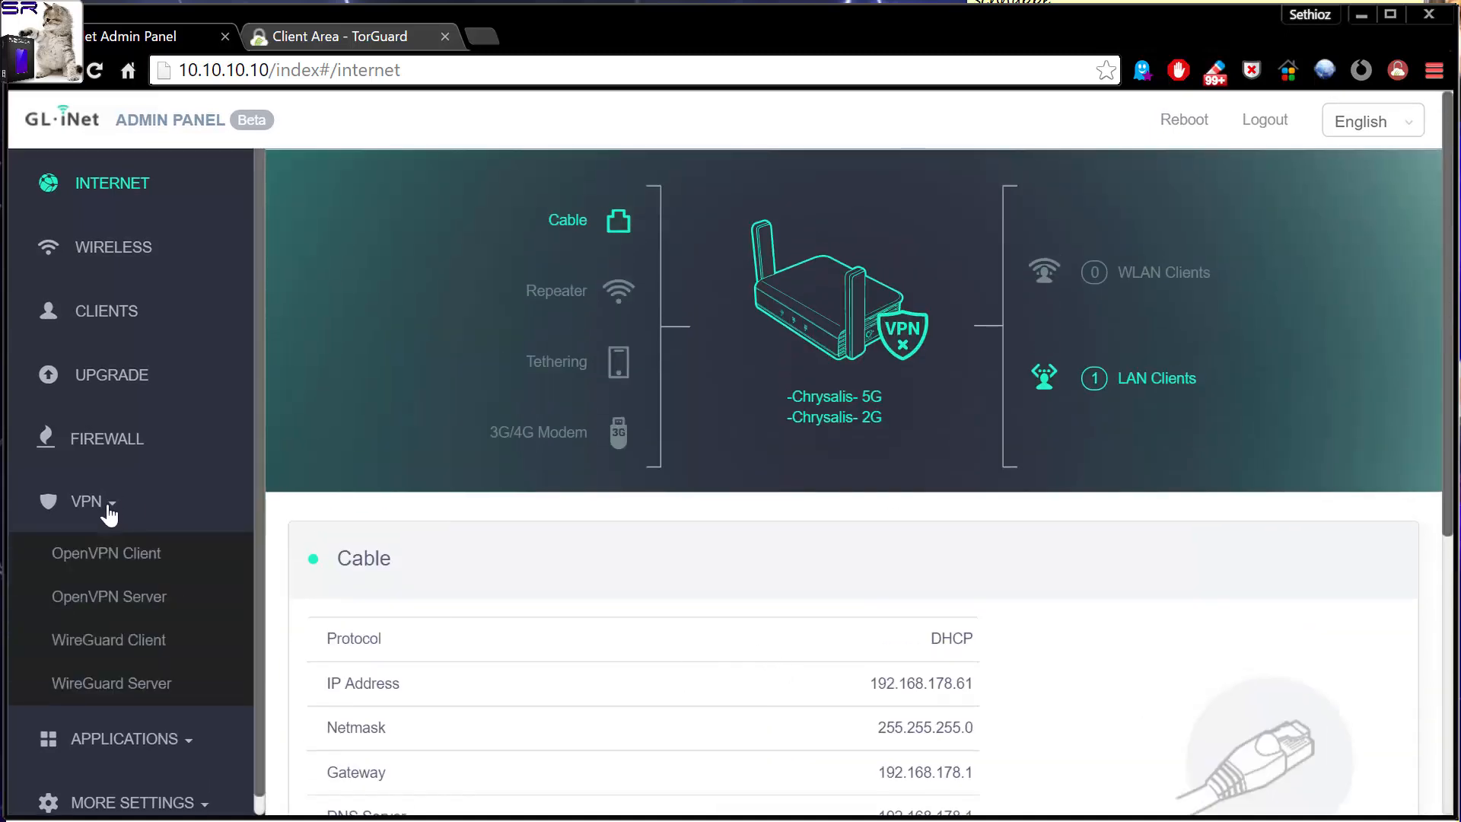
click(82, 645)
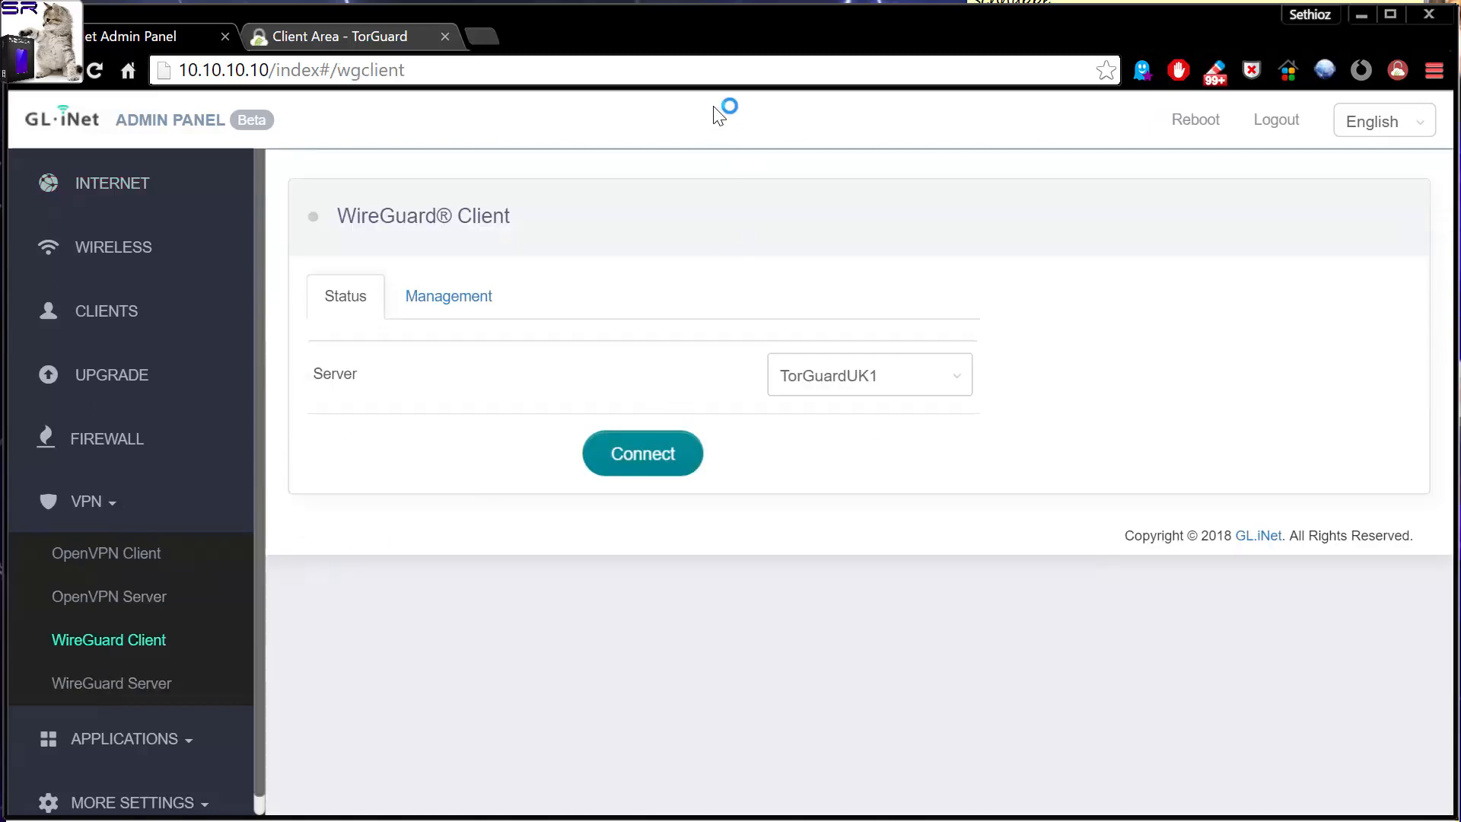
click(321, 33)
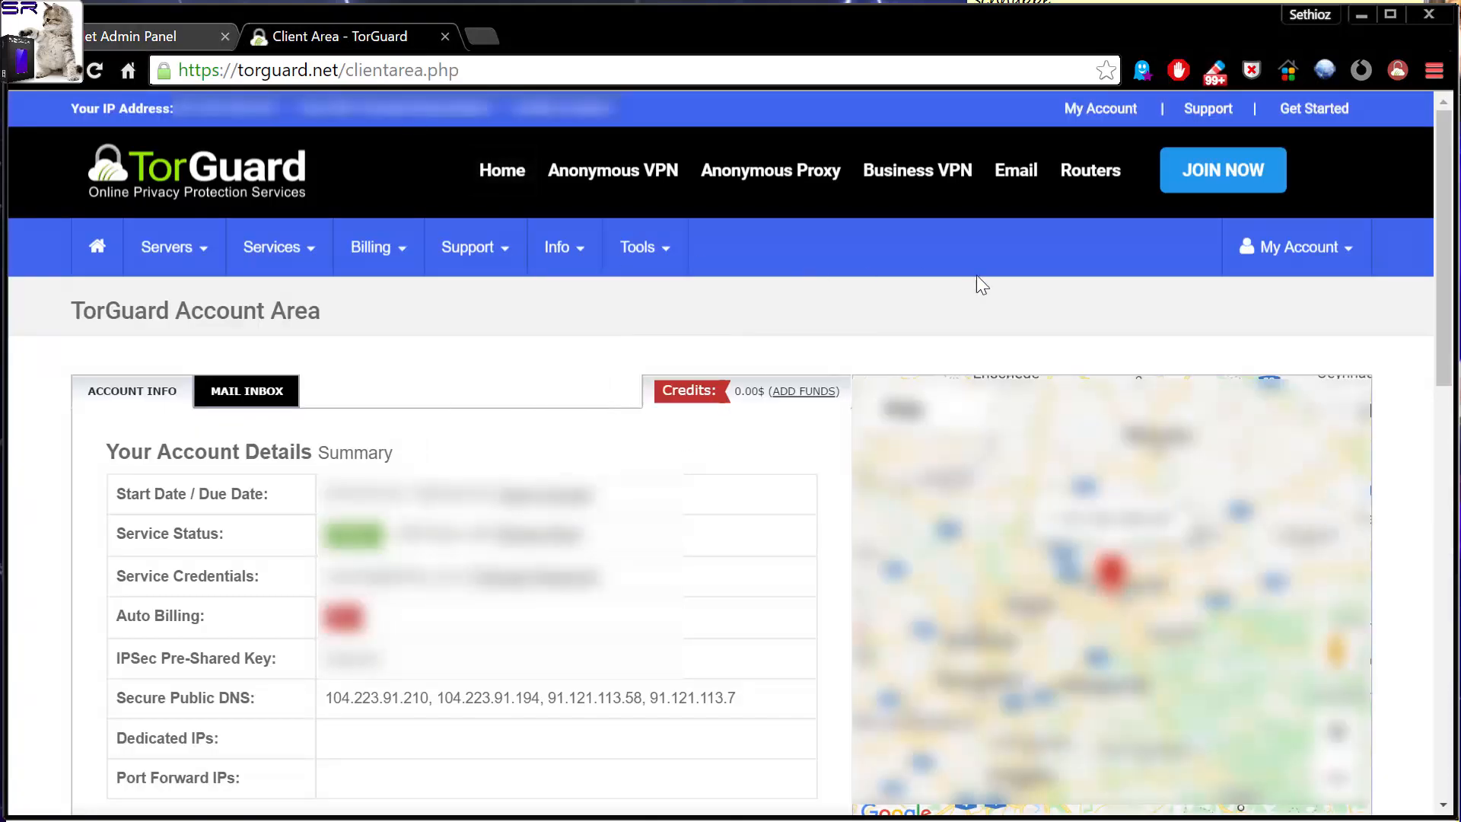
mouse_move(635, 250)
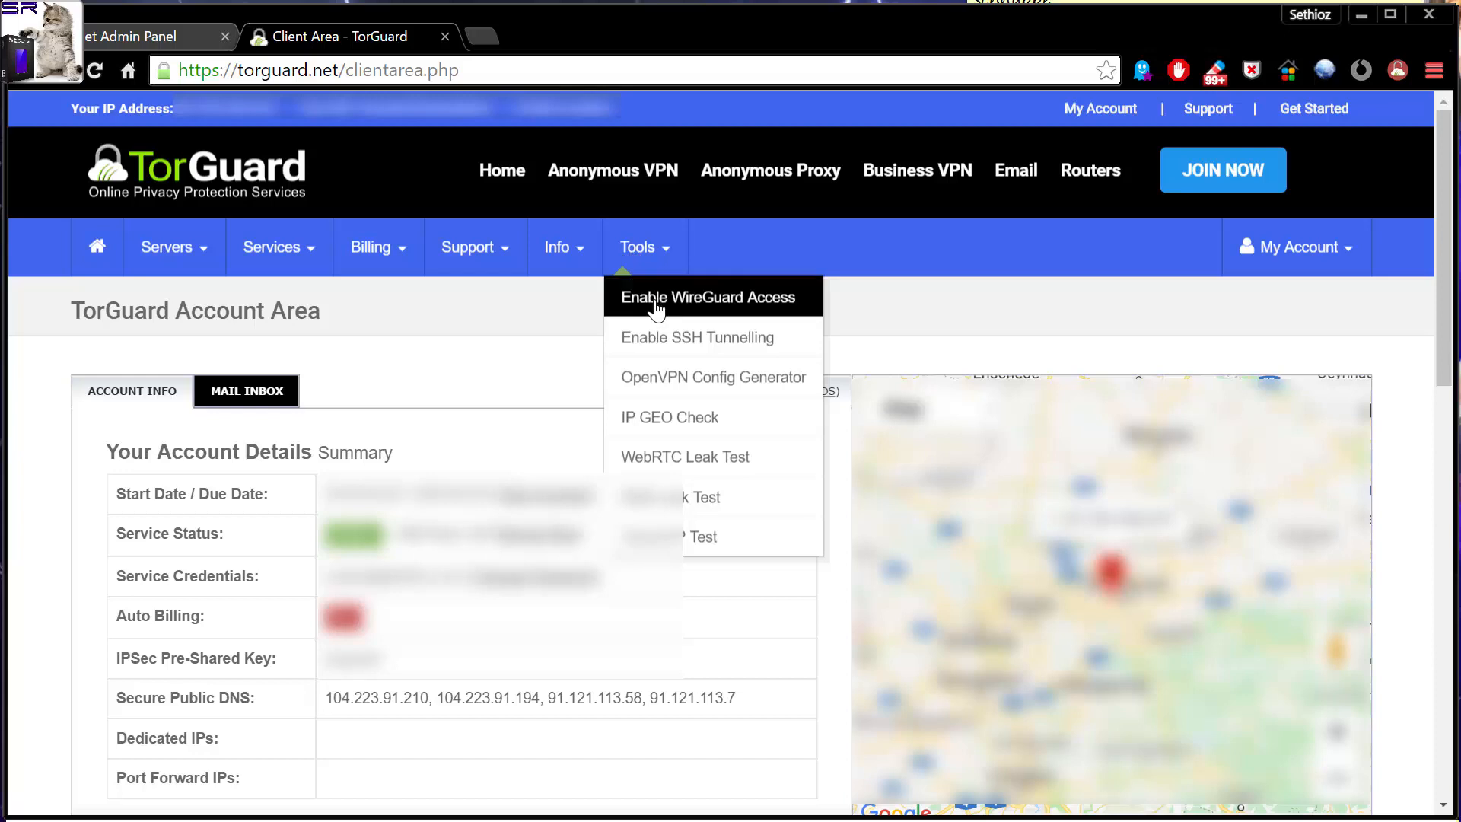
click(676, 299)
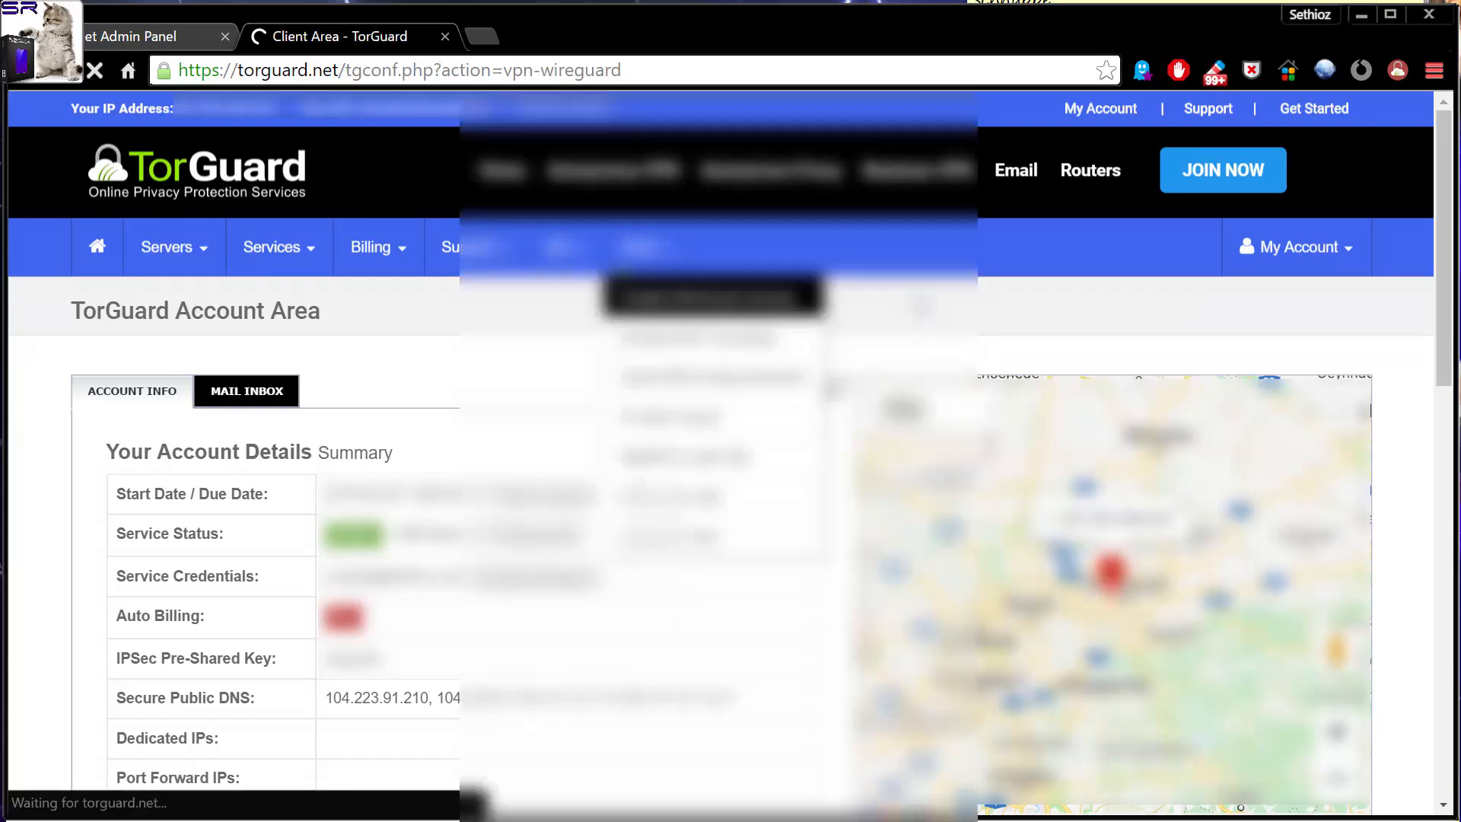
Look through TorGuard's list of WireGuard servers in the USA, Asia and Europe and their enabled or downloadable configurations.
scroll(444, 417, down, 9)
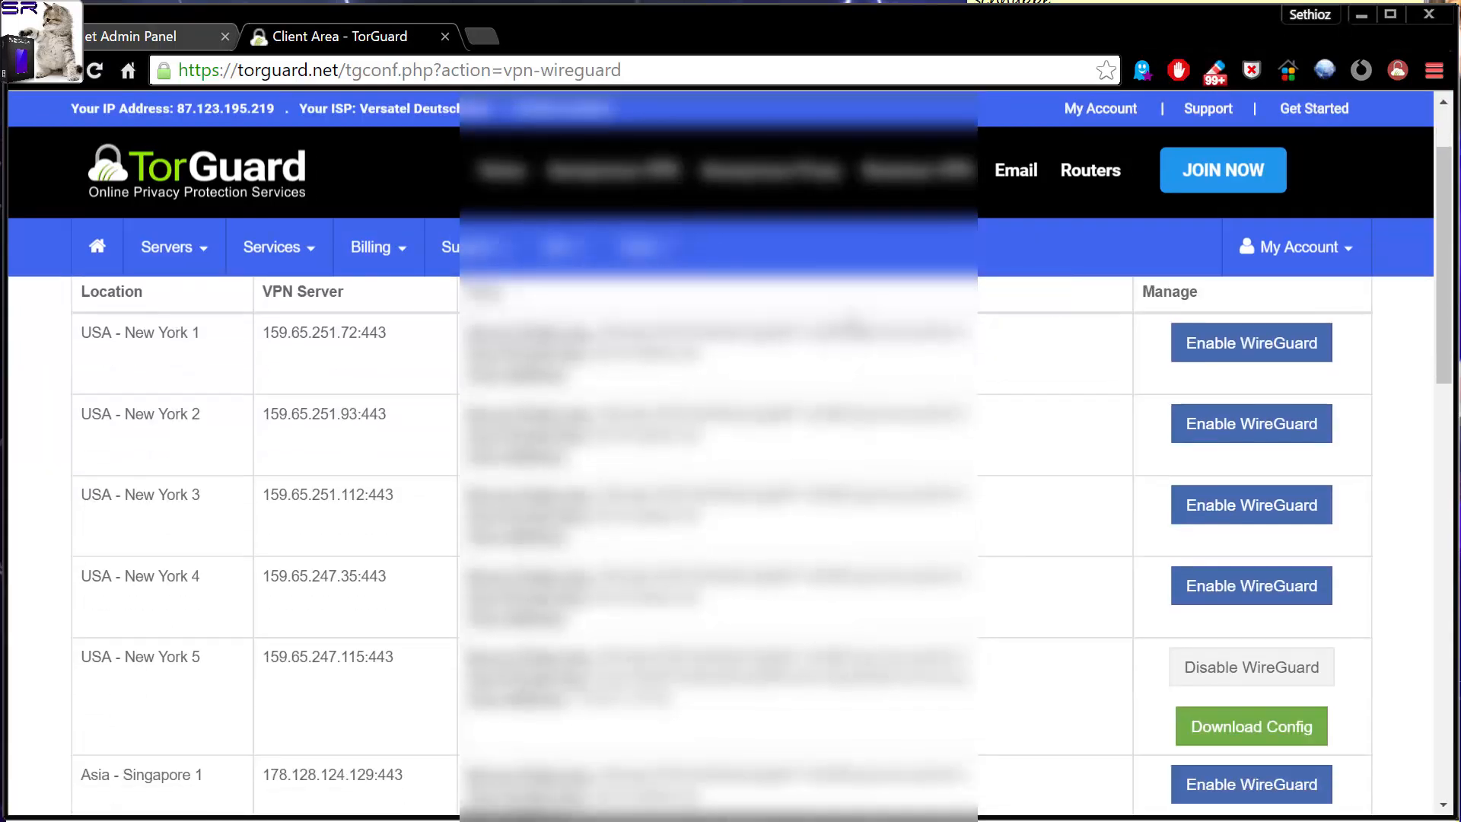
scroll(440, 432, down, 7)
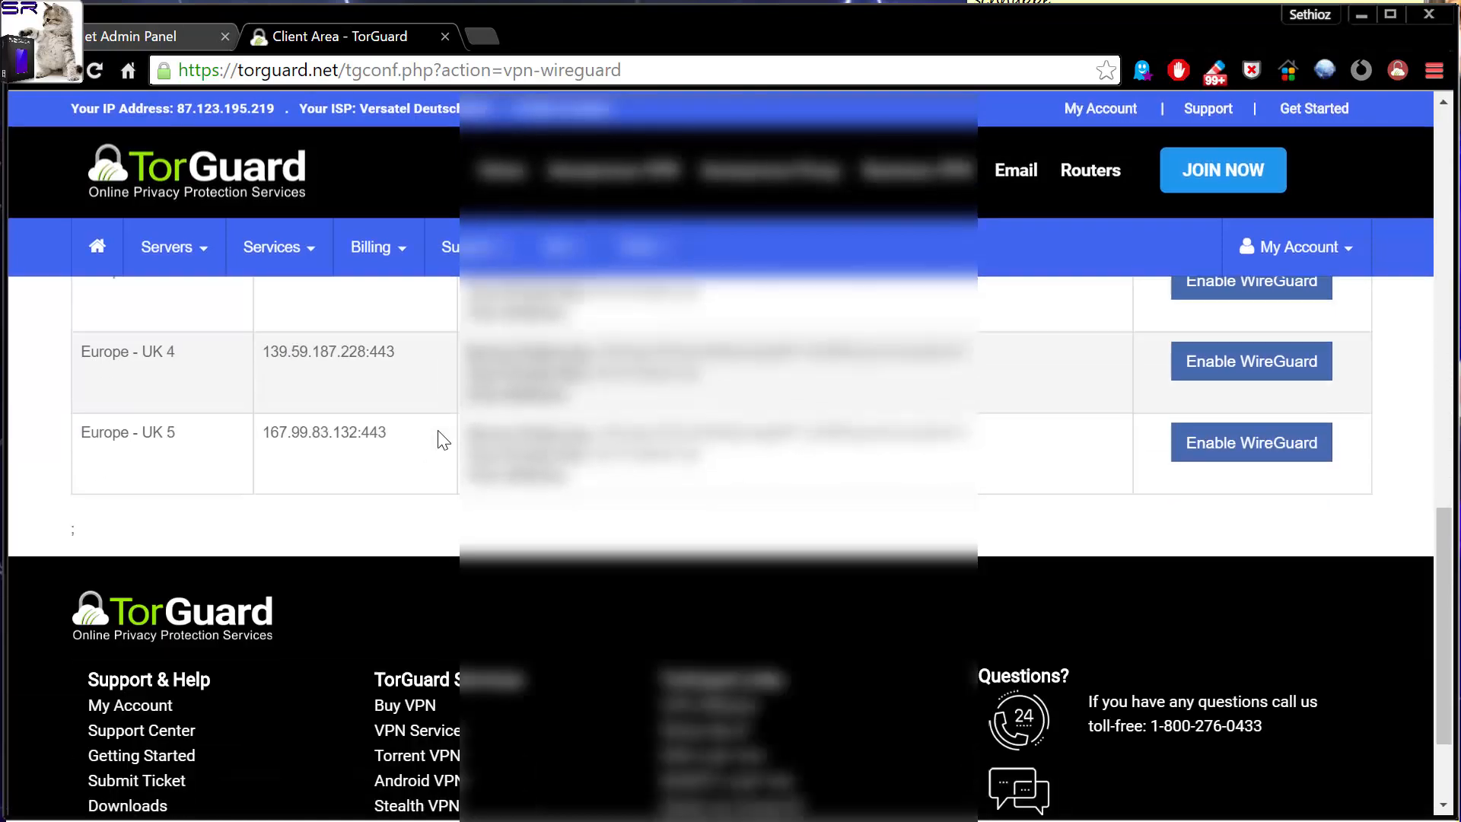
scroll(449, 428, up, 3)
scroll(532, 480, down, 3)
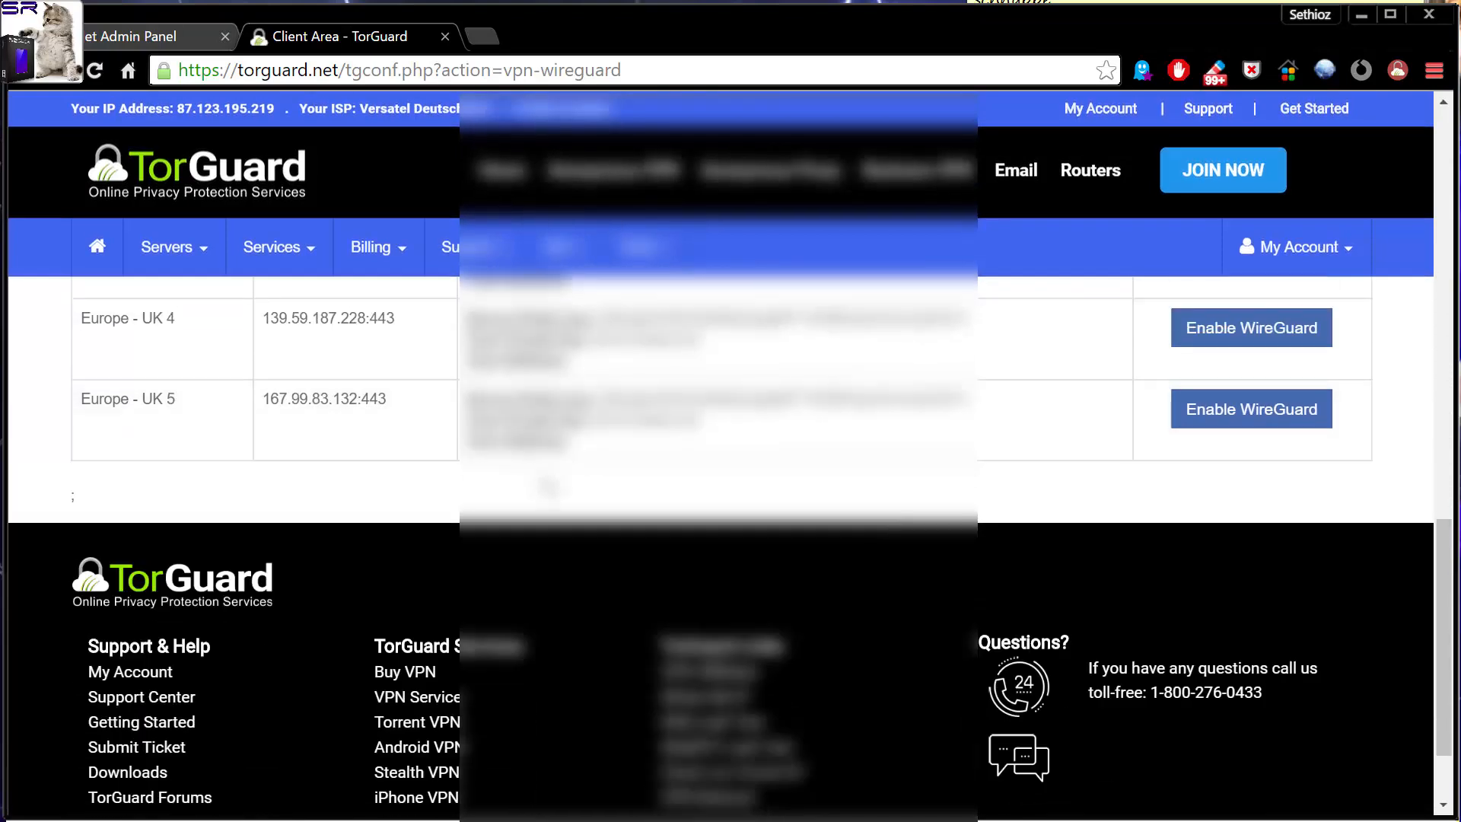
scroll(552, 483, up, 13)
scroll(574, 475, up, 3)
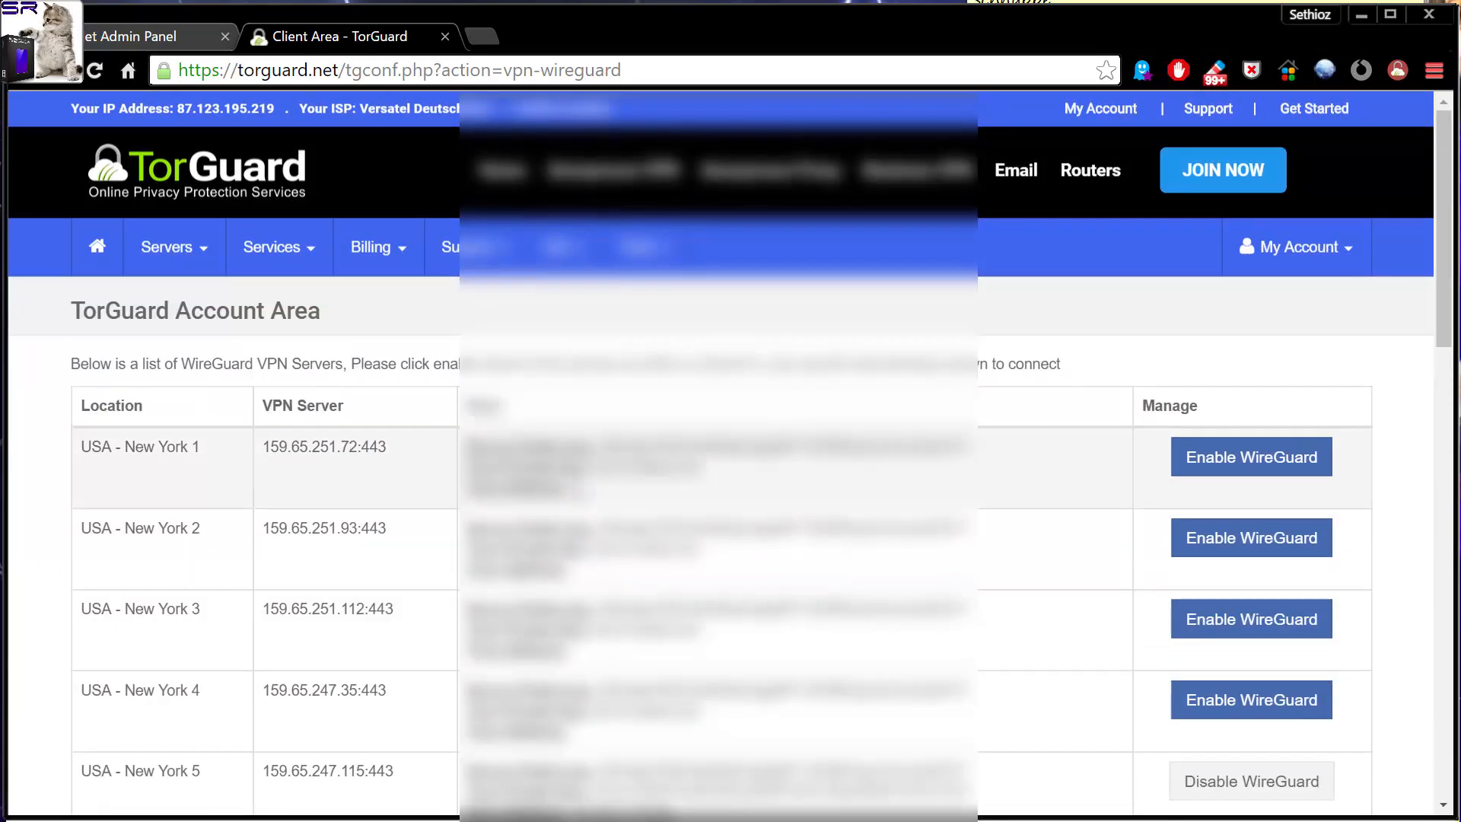
scroll(578, 483, down, 6)
scroll(1034, 411, up, 1)
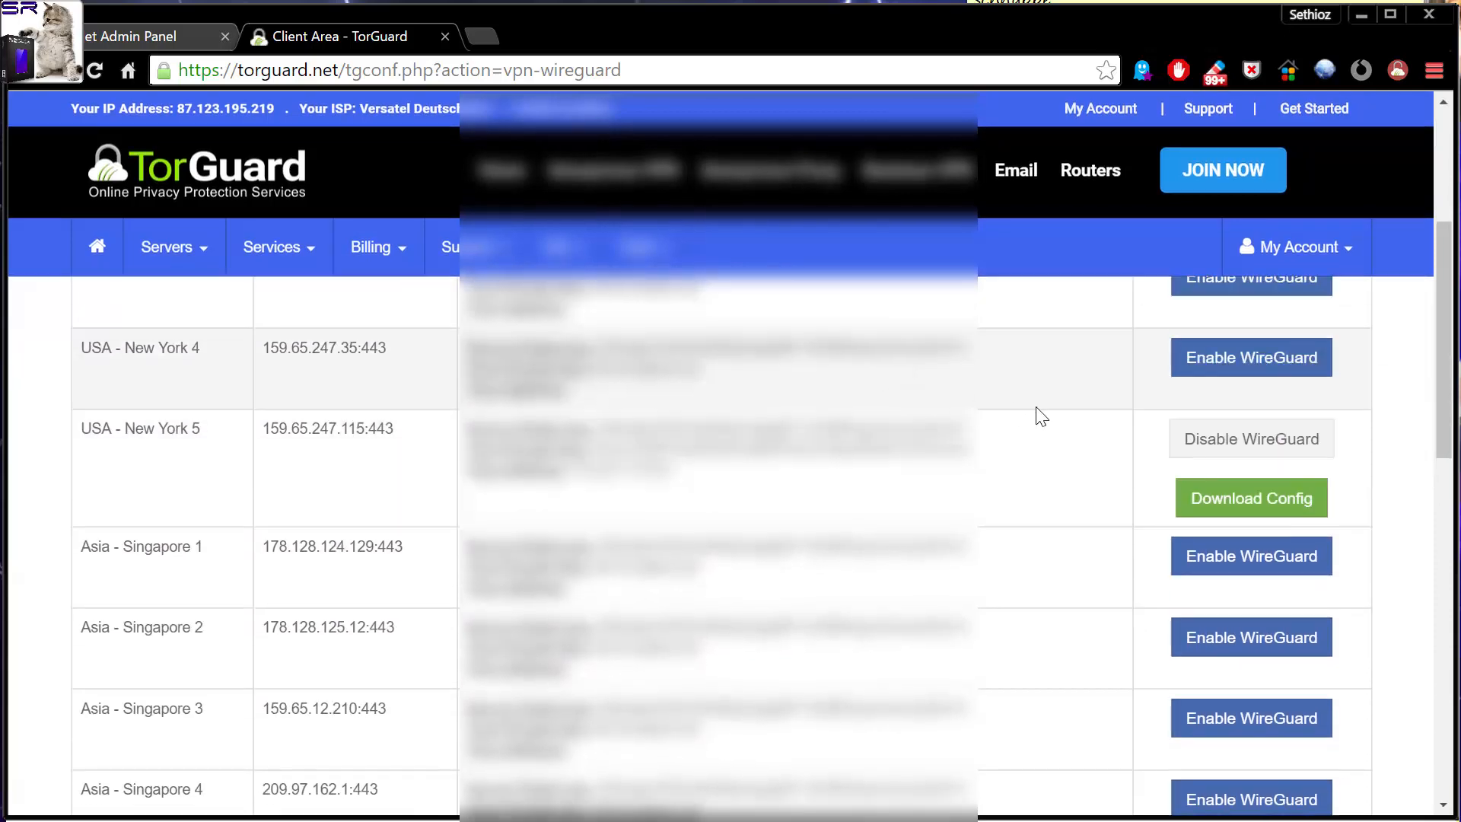
scroll(1034, 468, up, 3)
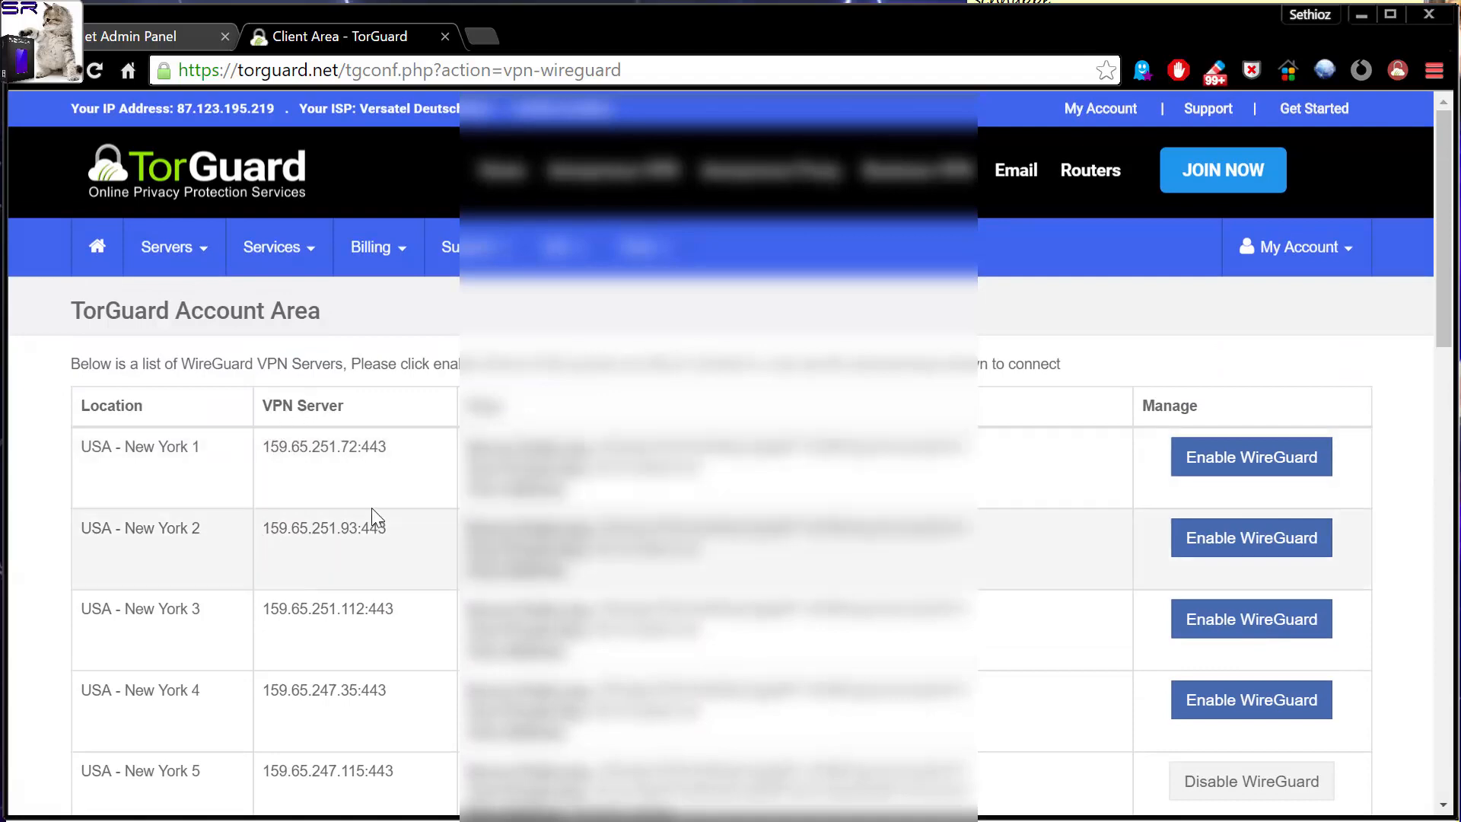
scroll(373, 510, down, 1)
scroll(371, 508, down, 10)
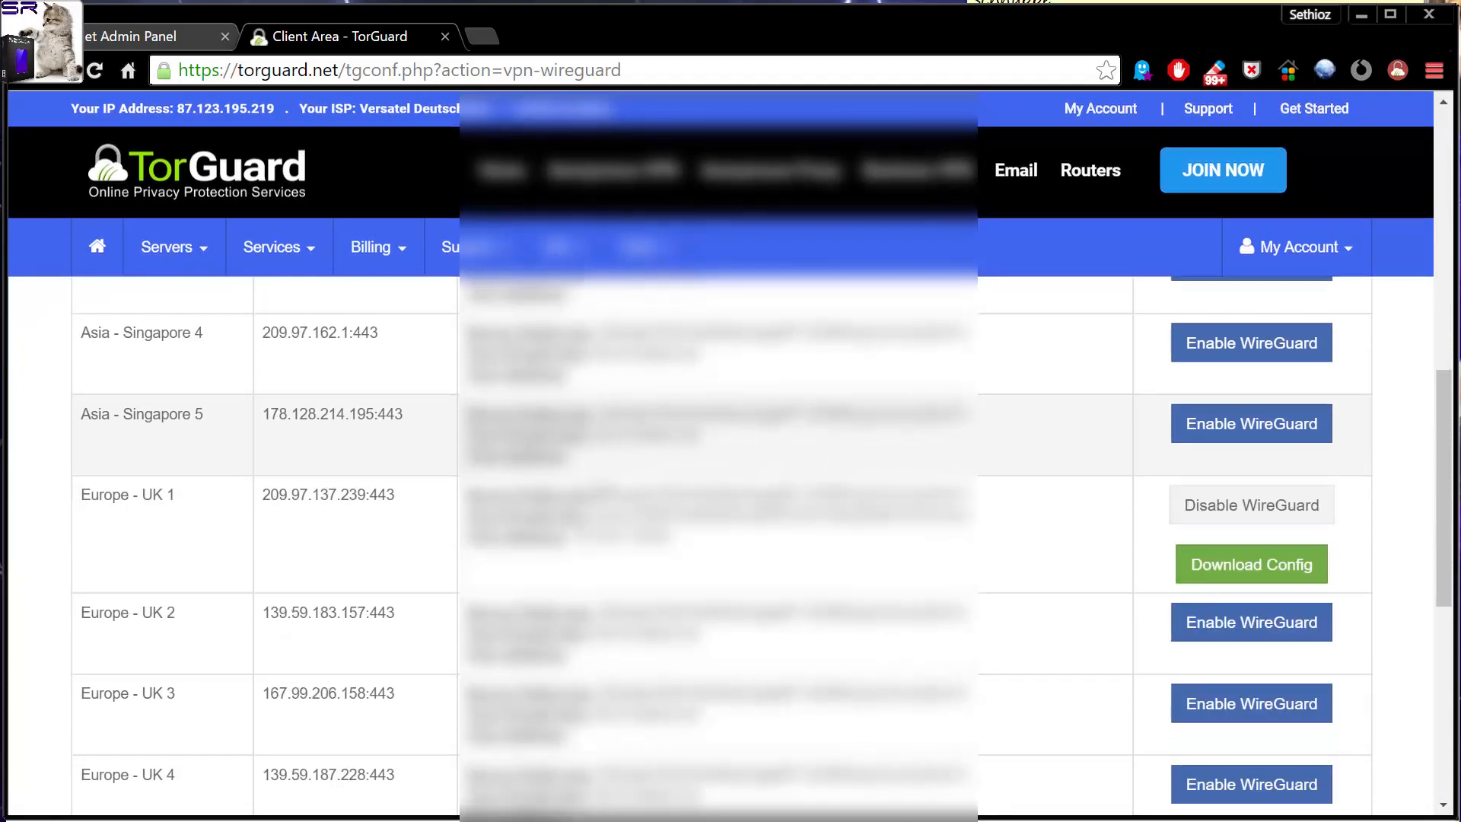
scroll(398, 482, up, 3)
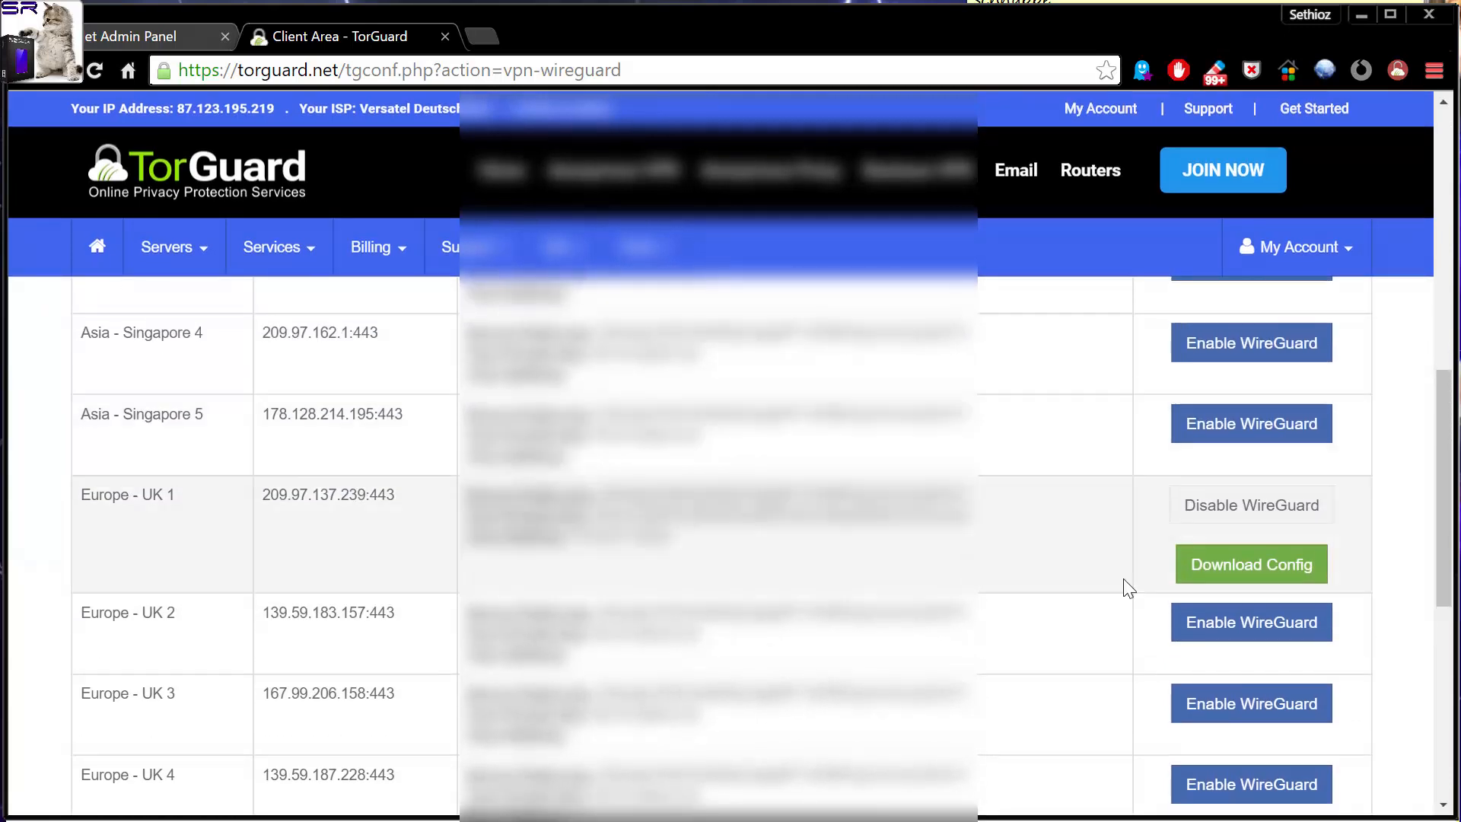
scroll(283, 513, up, 5)
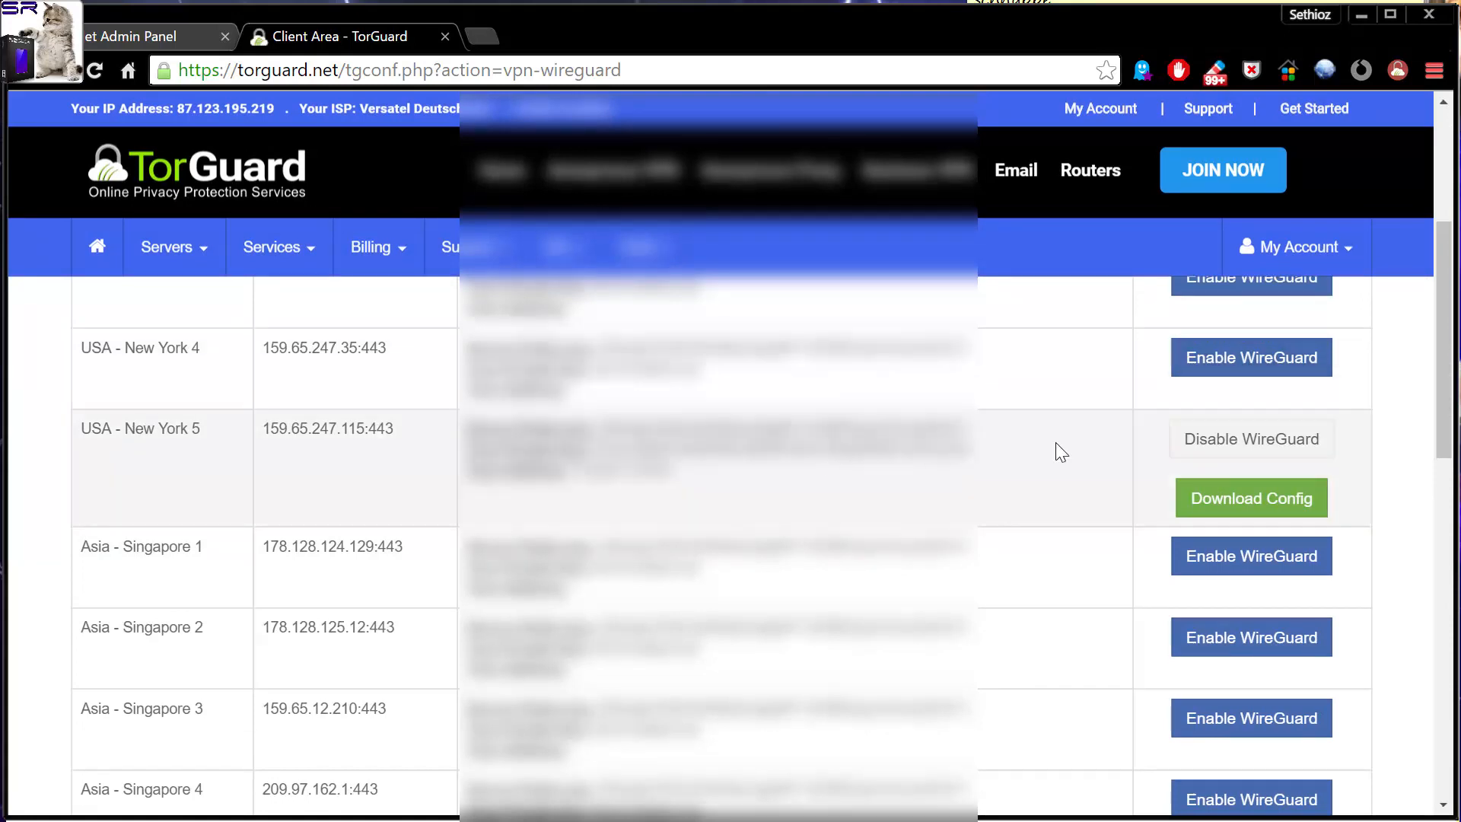
Download the WireGuard config for the USA - New York 5 server to the desktop and dismiss the download notice.
click(1232, 507)
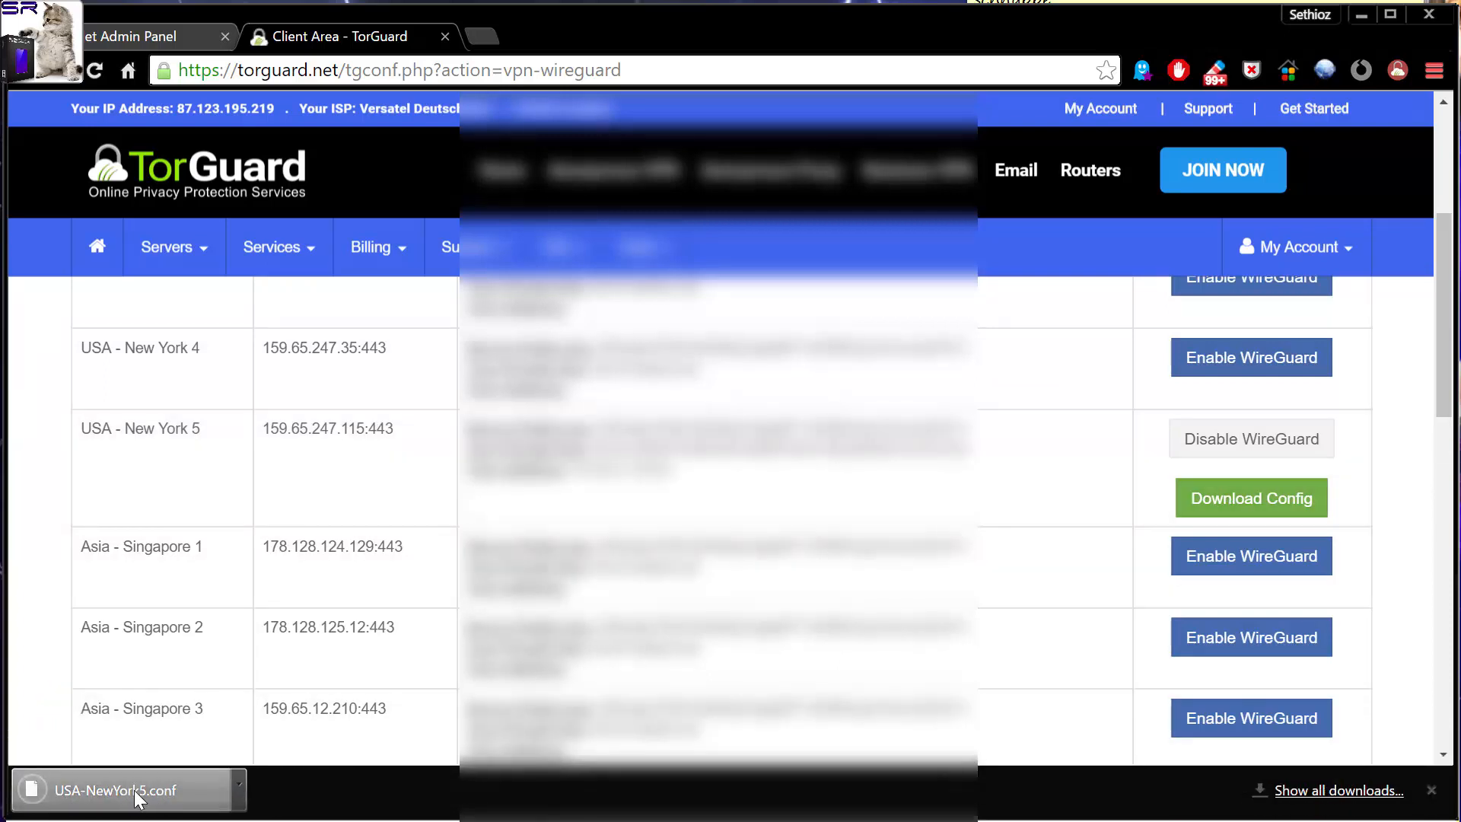
click(138, 800)
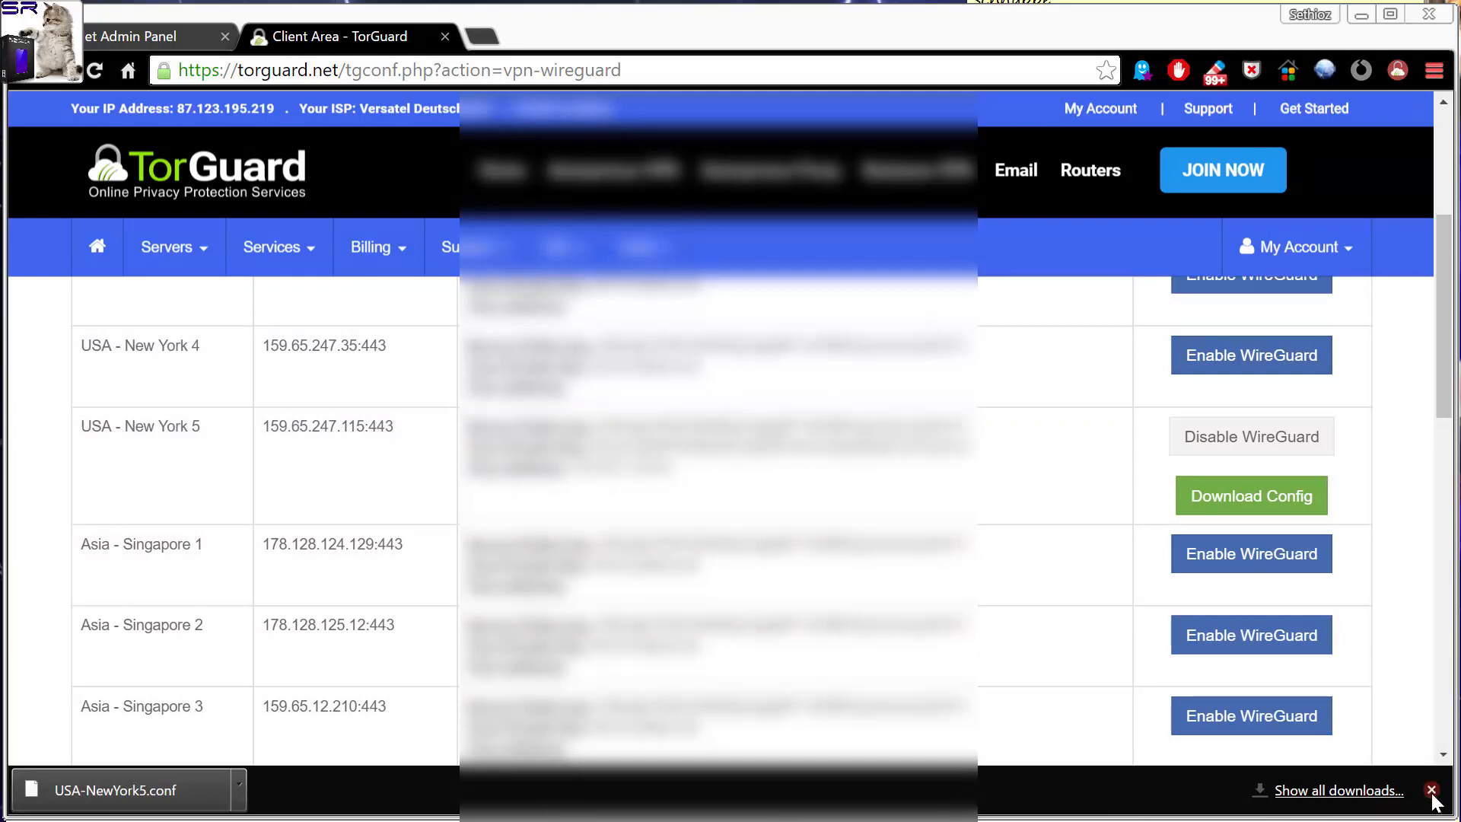
click(1431, 790)
Uncover the desktop and open USA-NewYork5.conf in Notepad++.
drag(554, 42, 946, 63)
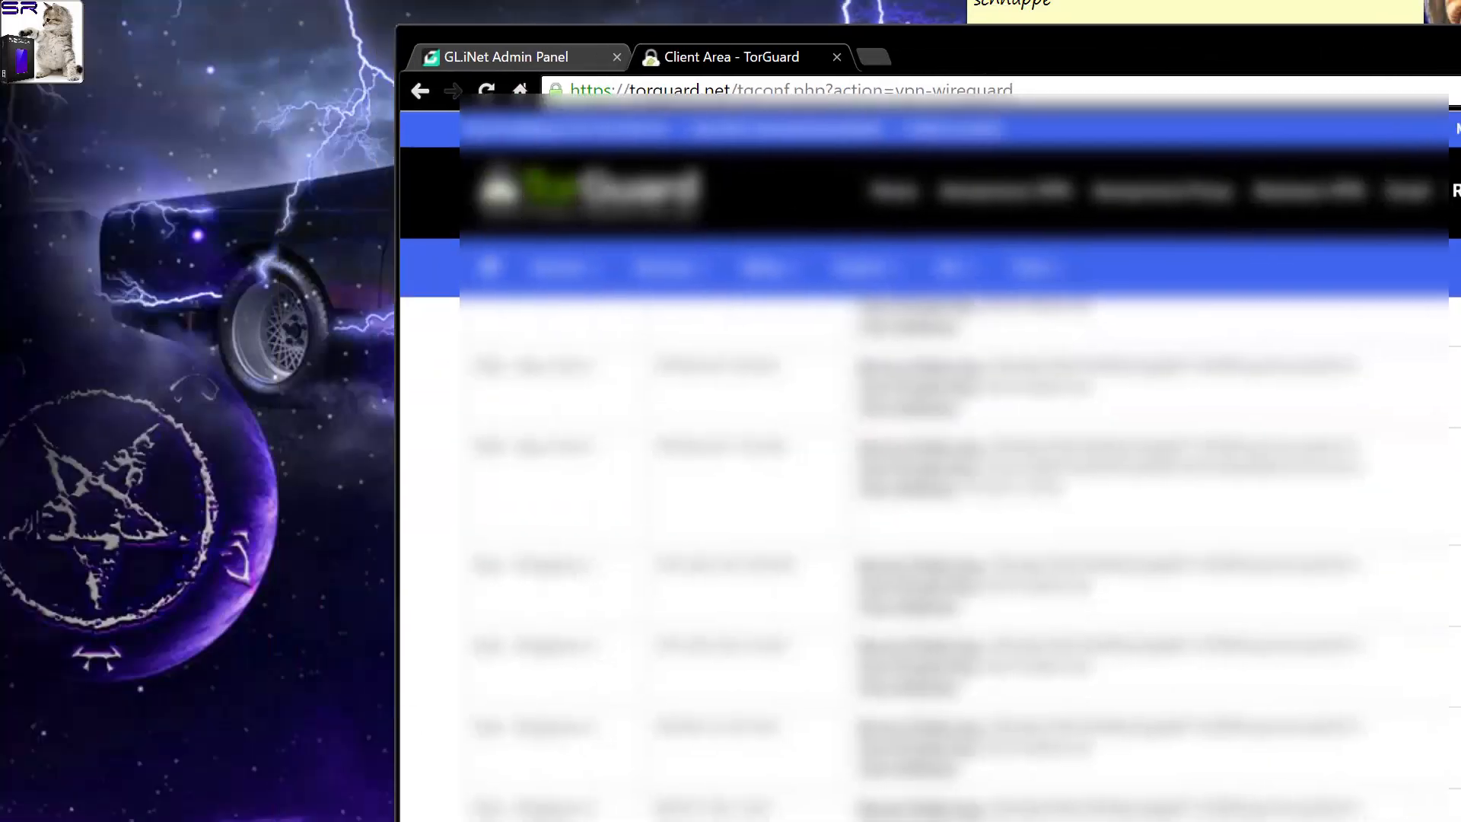
right_click(176, 422)
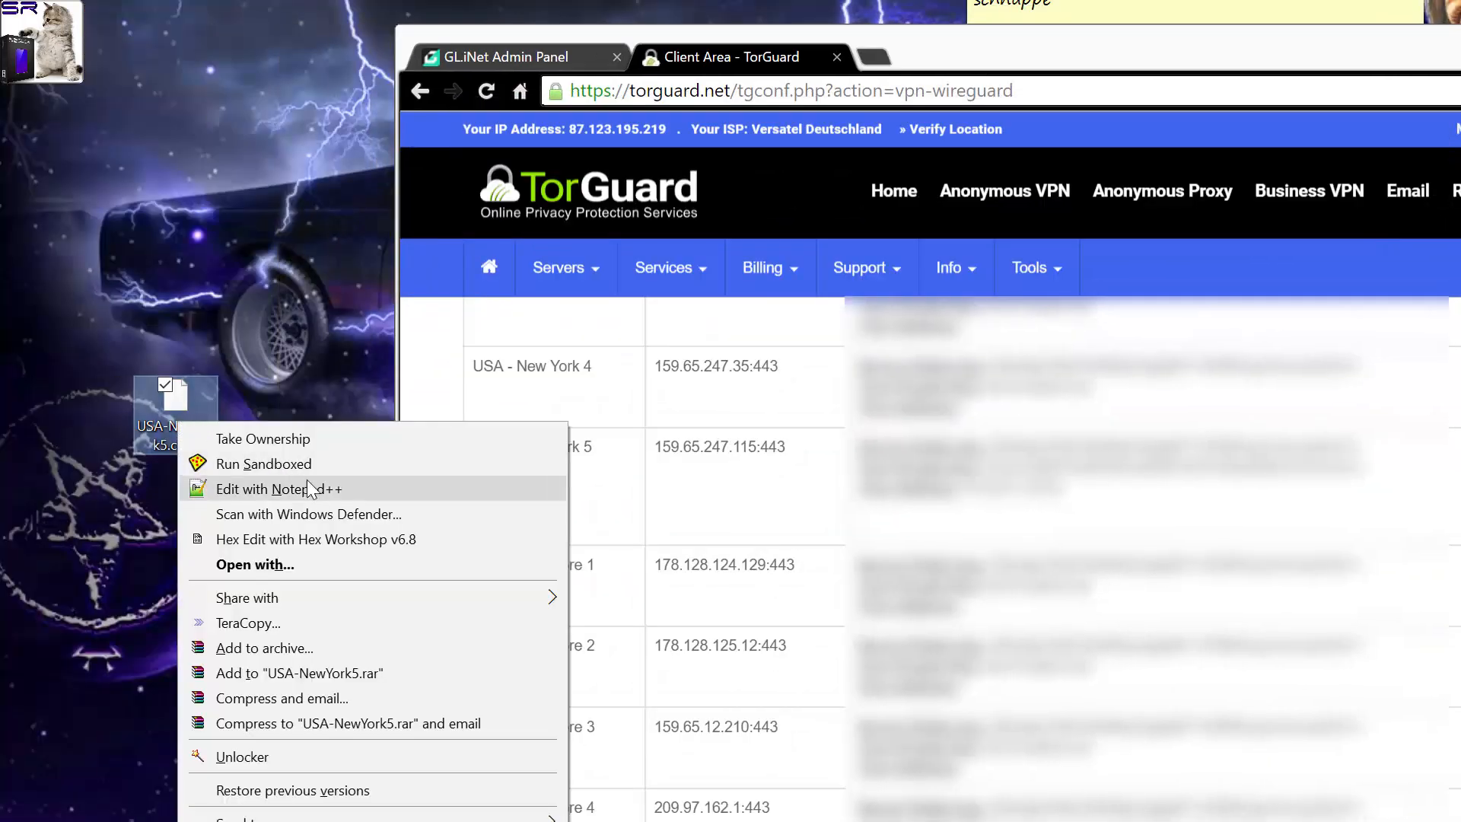
click(278, 488)
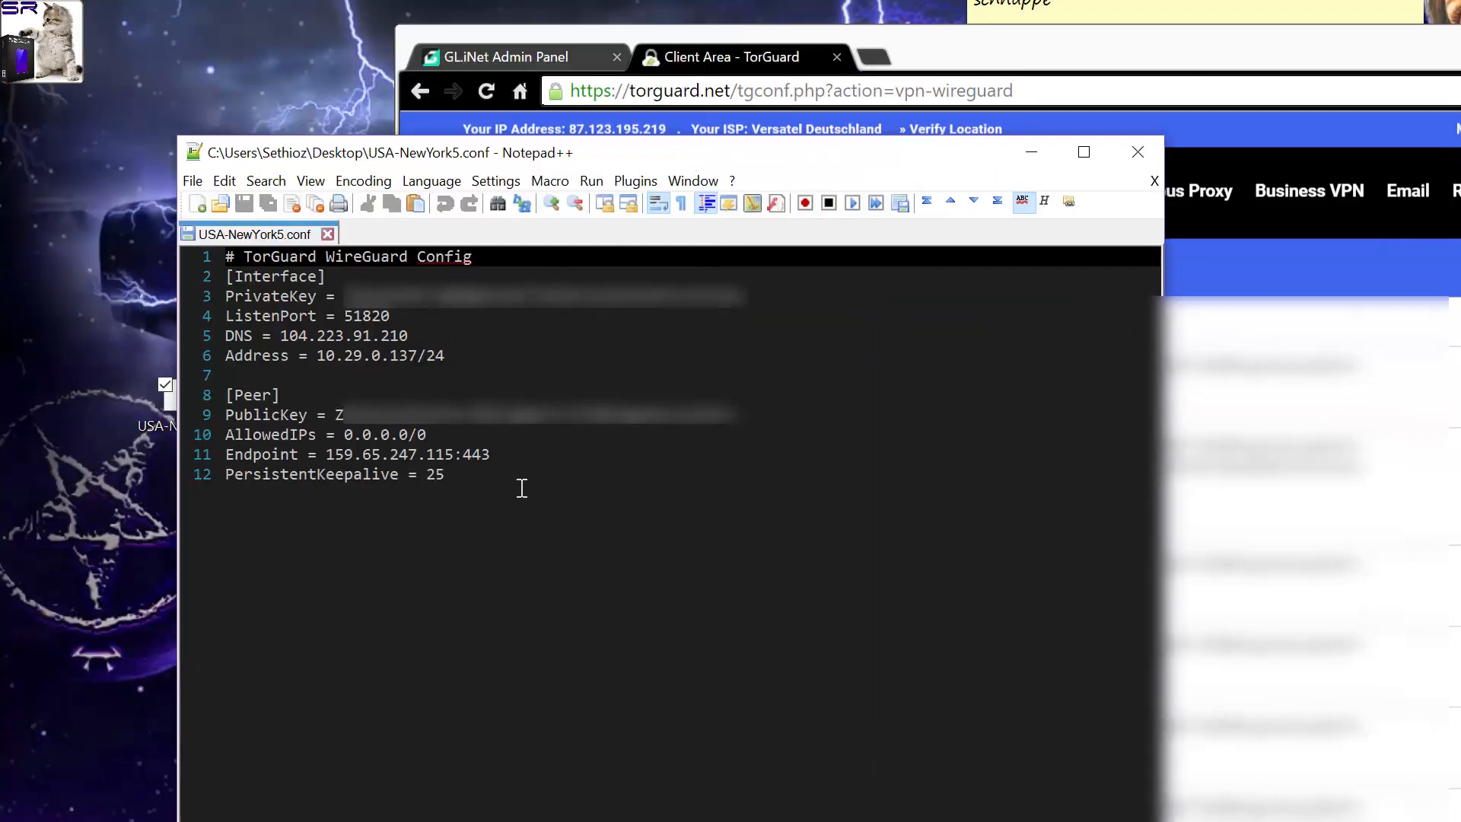
Copy the entire WireGuard configuration text, close the editor and move the browser window back into place.
key(ctrl+a)
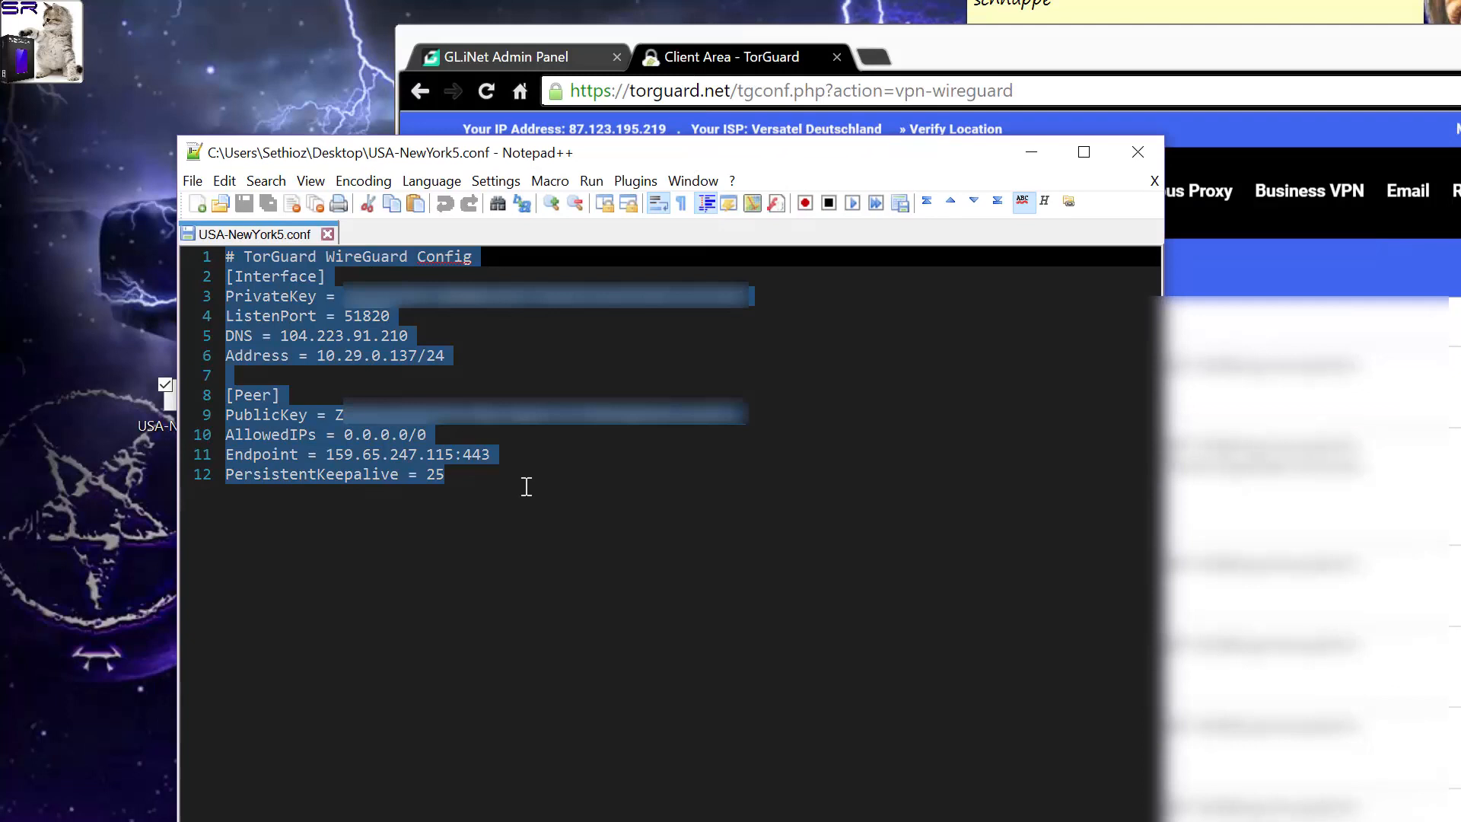
click(1147, 150)
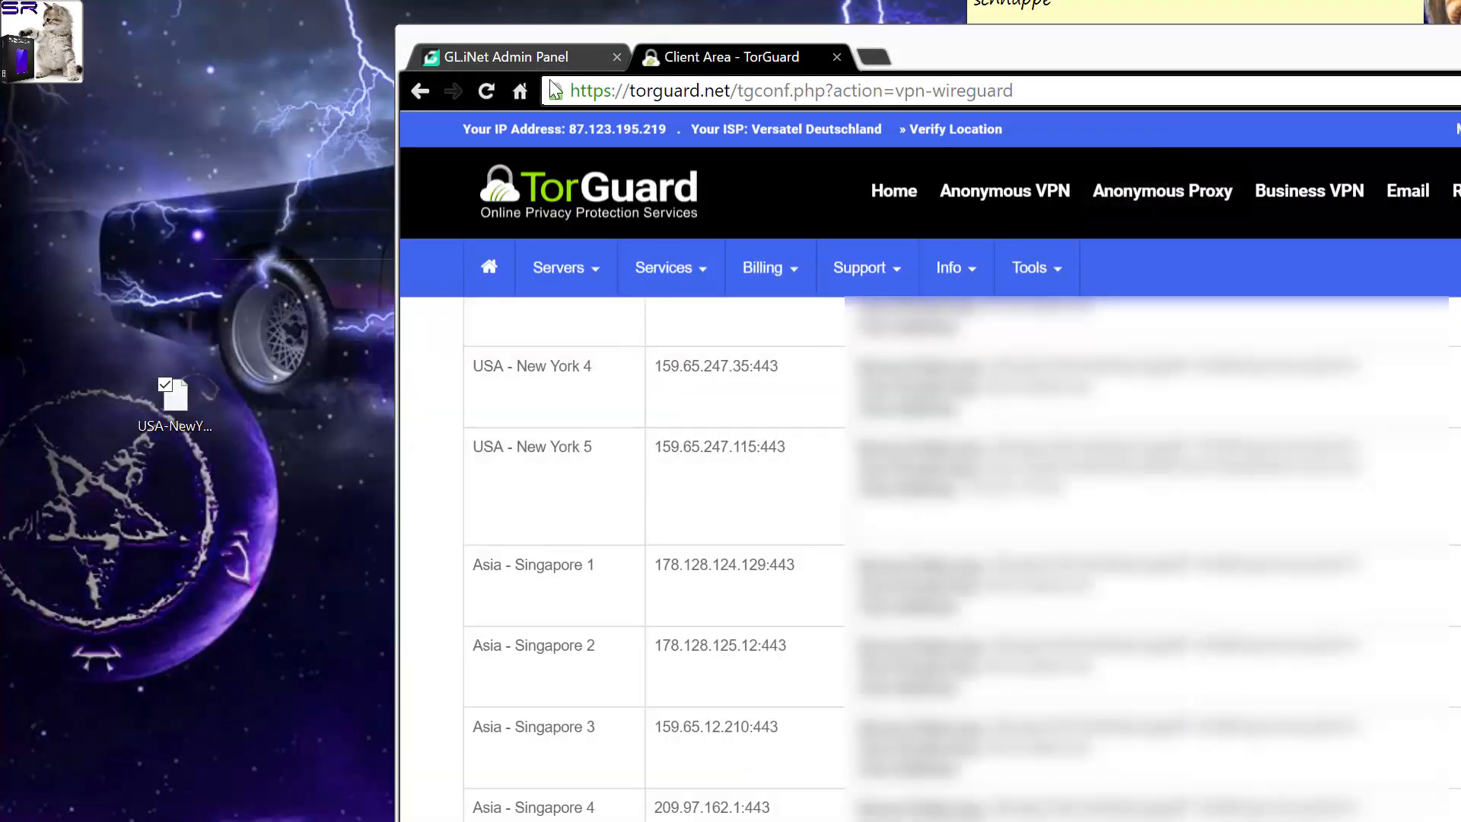
drag(1080, 57, 697, 39)
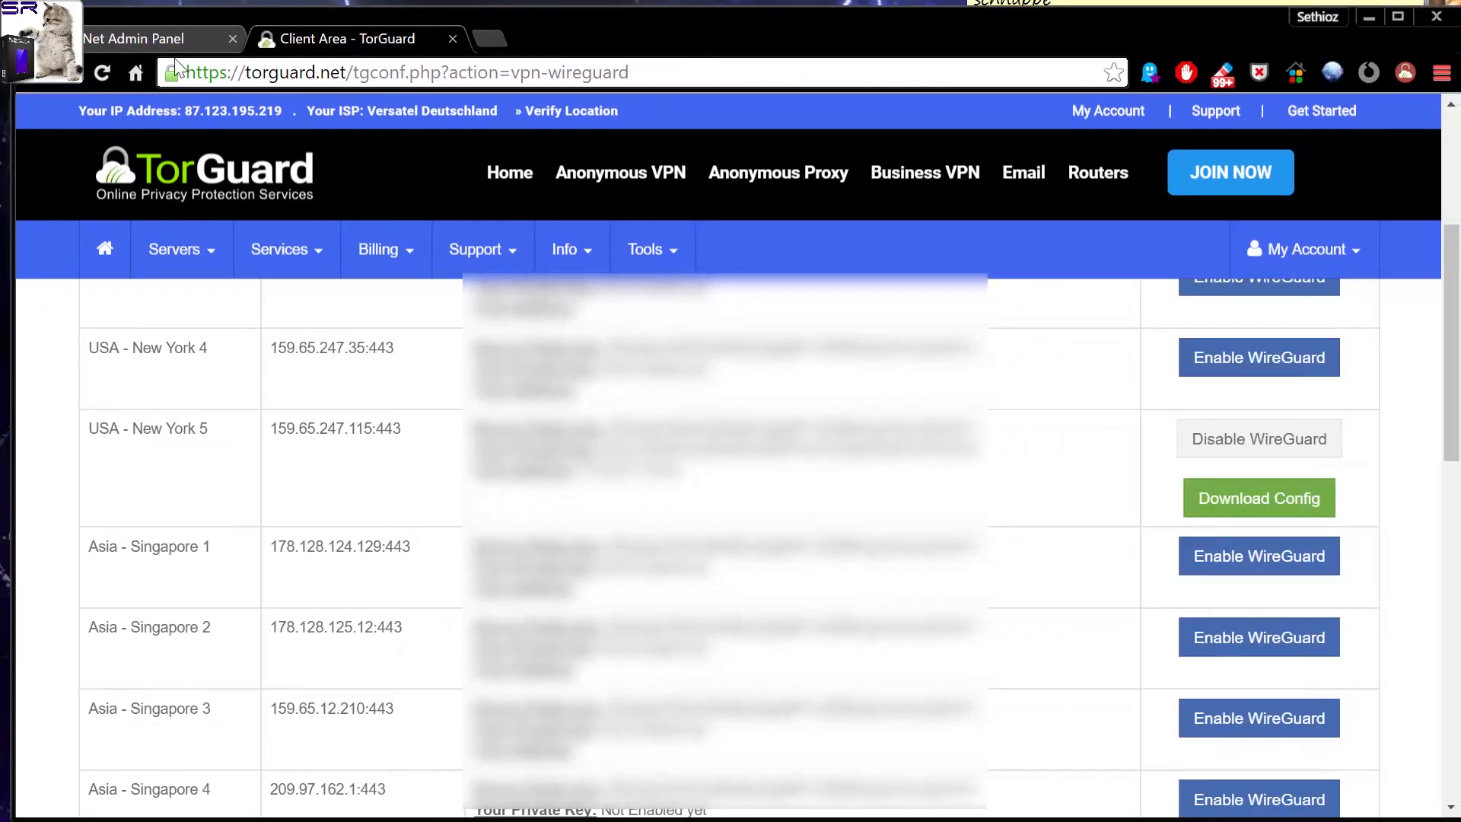
Try to add a WireGuard client profile named tfsdafsda on the router, pasting the copied TorGuard configuration with its private key.
click(152, 38)
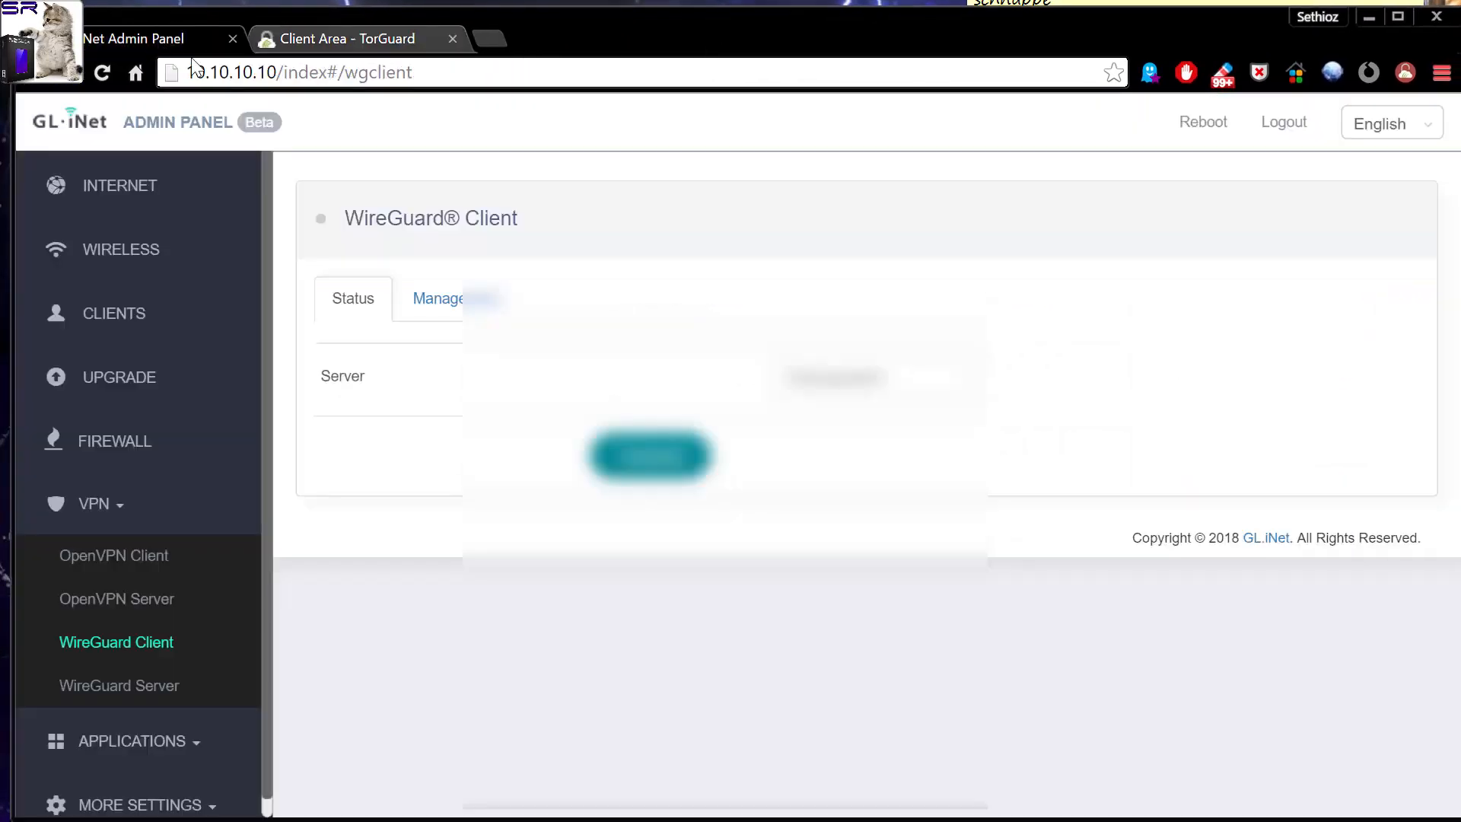
click(440, 301)
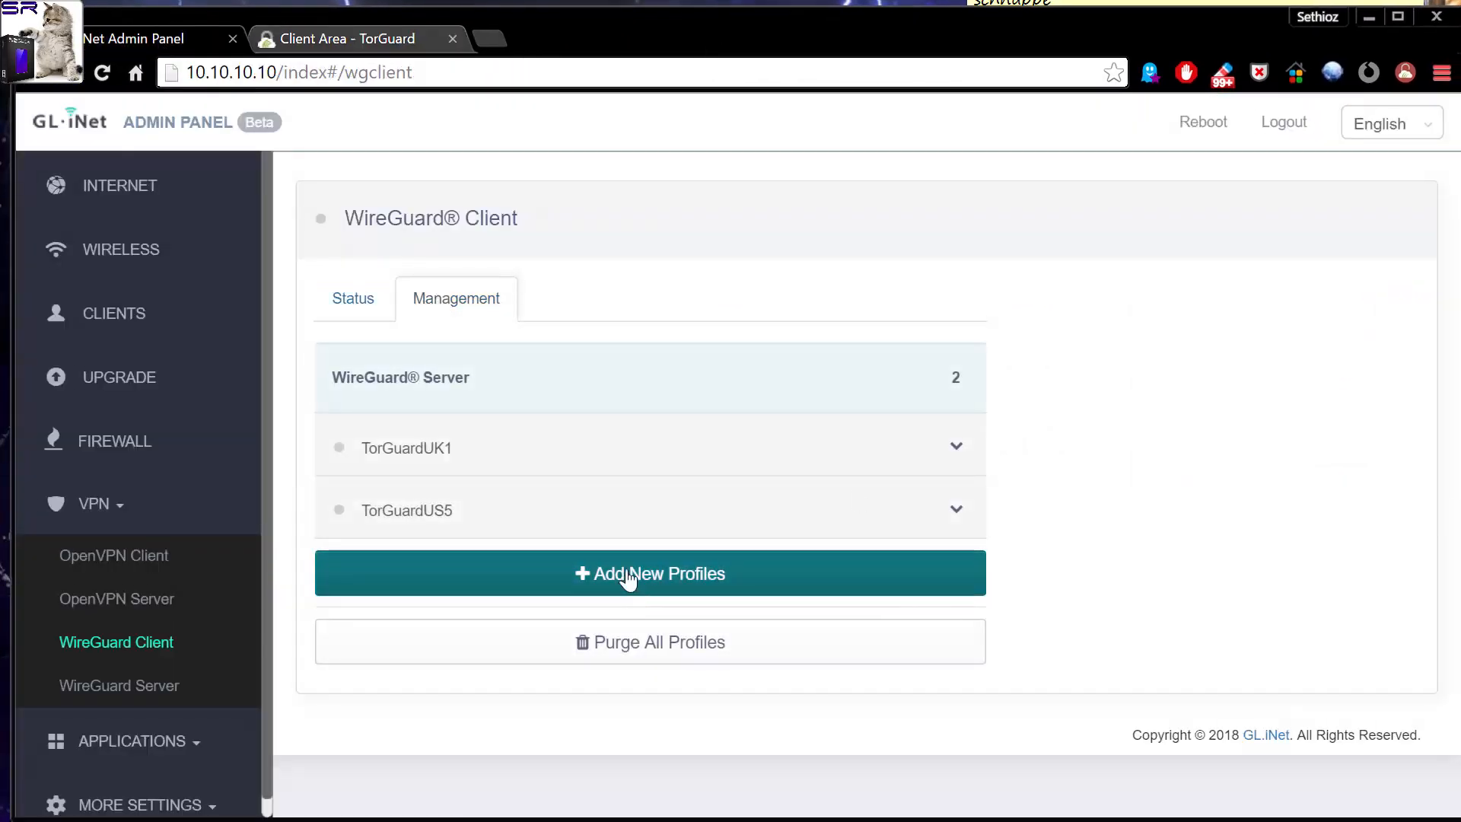
click(641, 587)
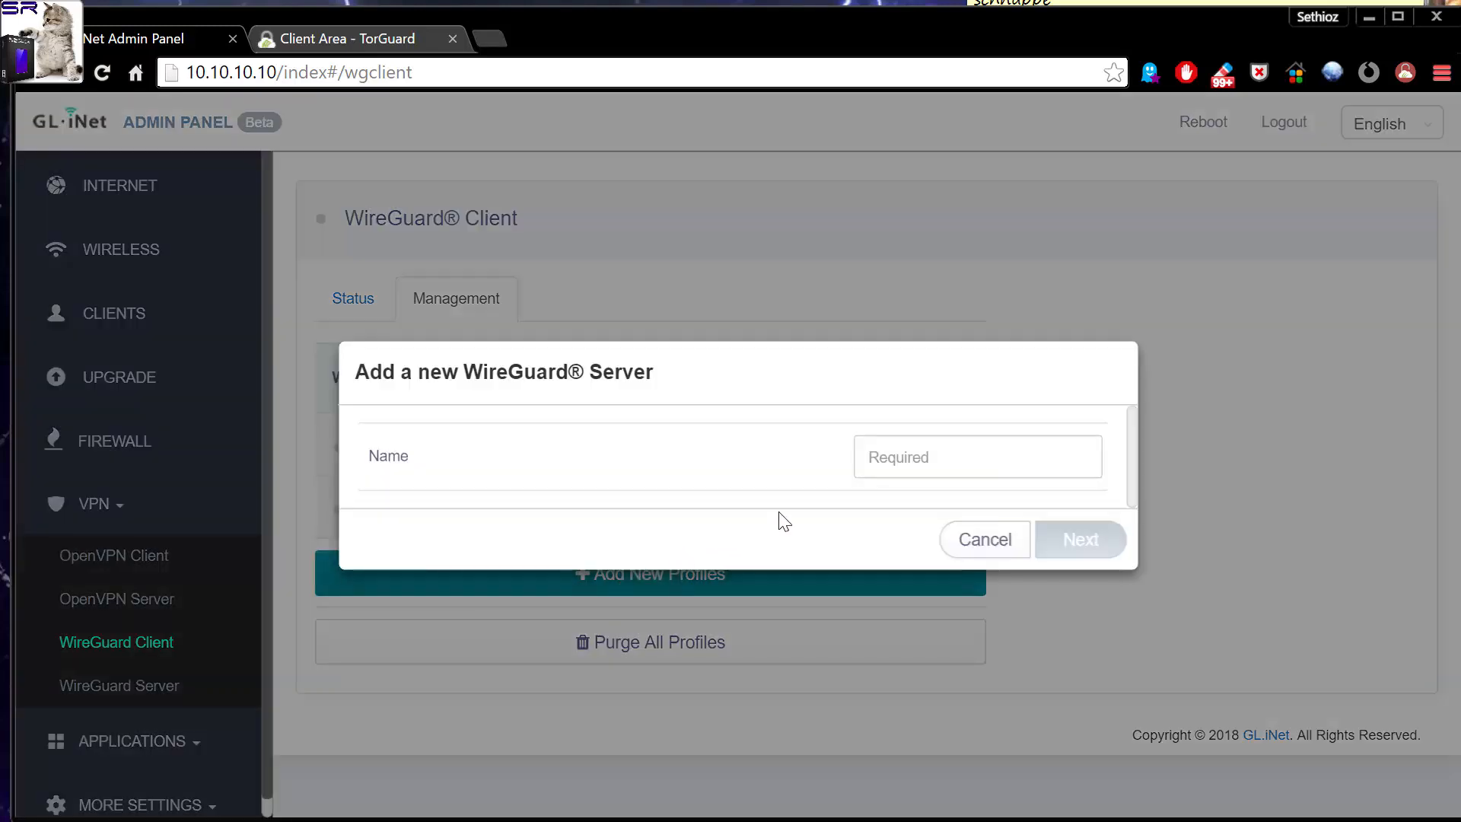
click(944, 461)
text(tfsdafsda)
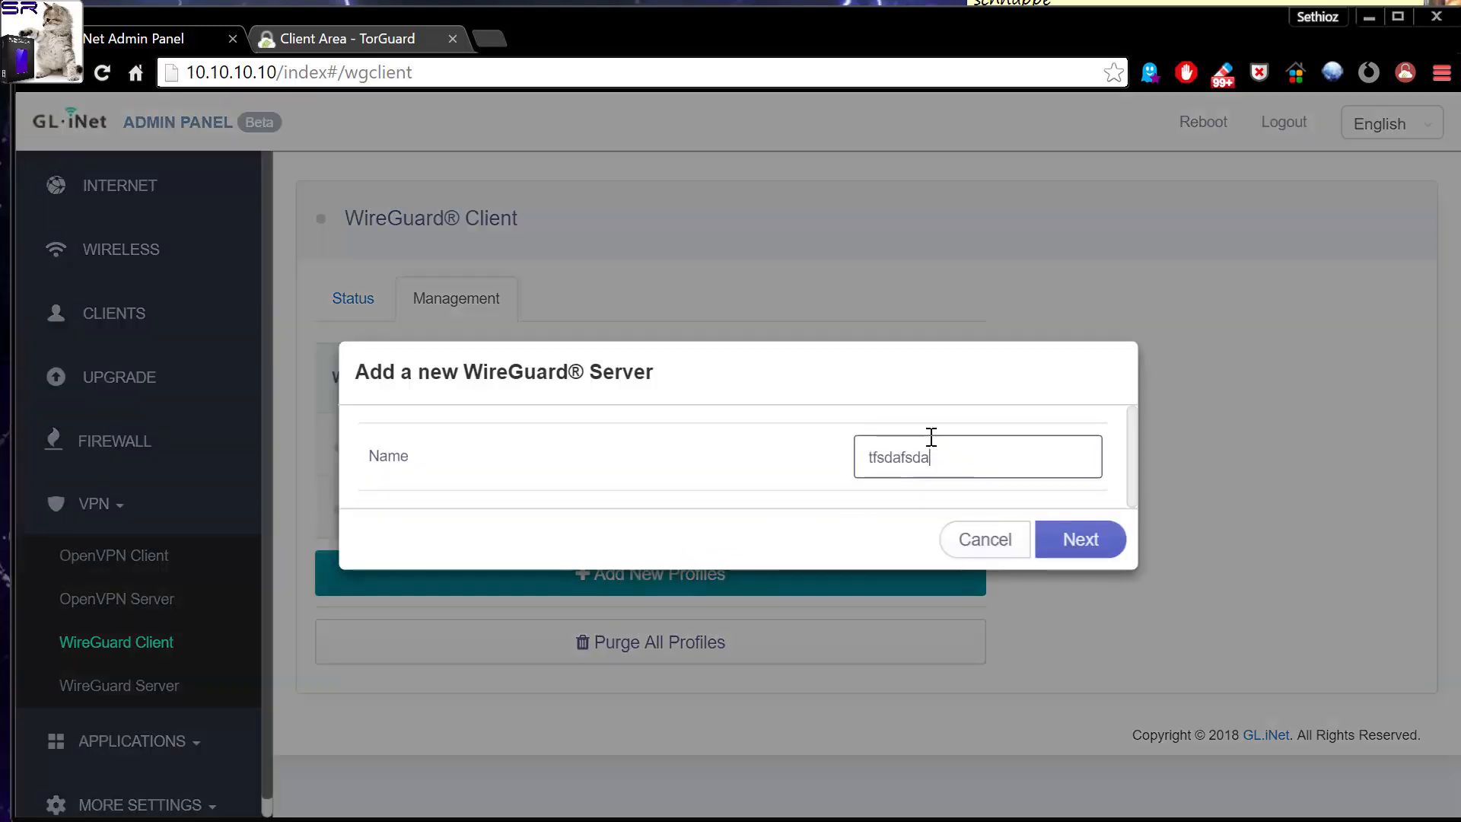
click(1084, 551)
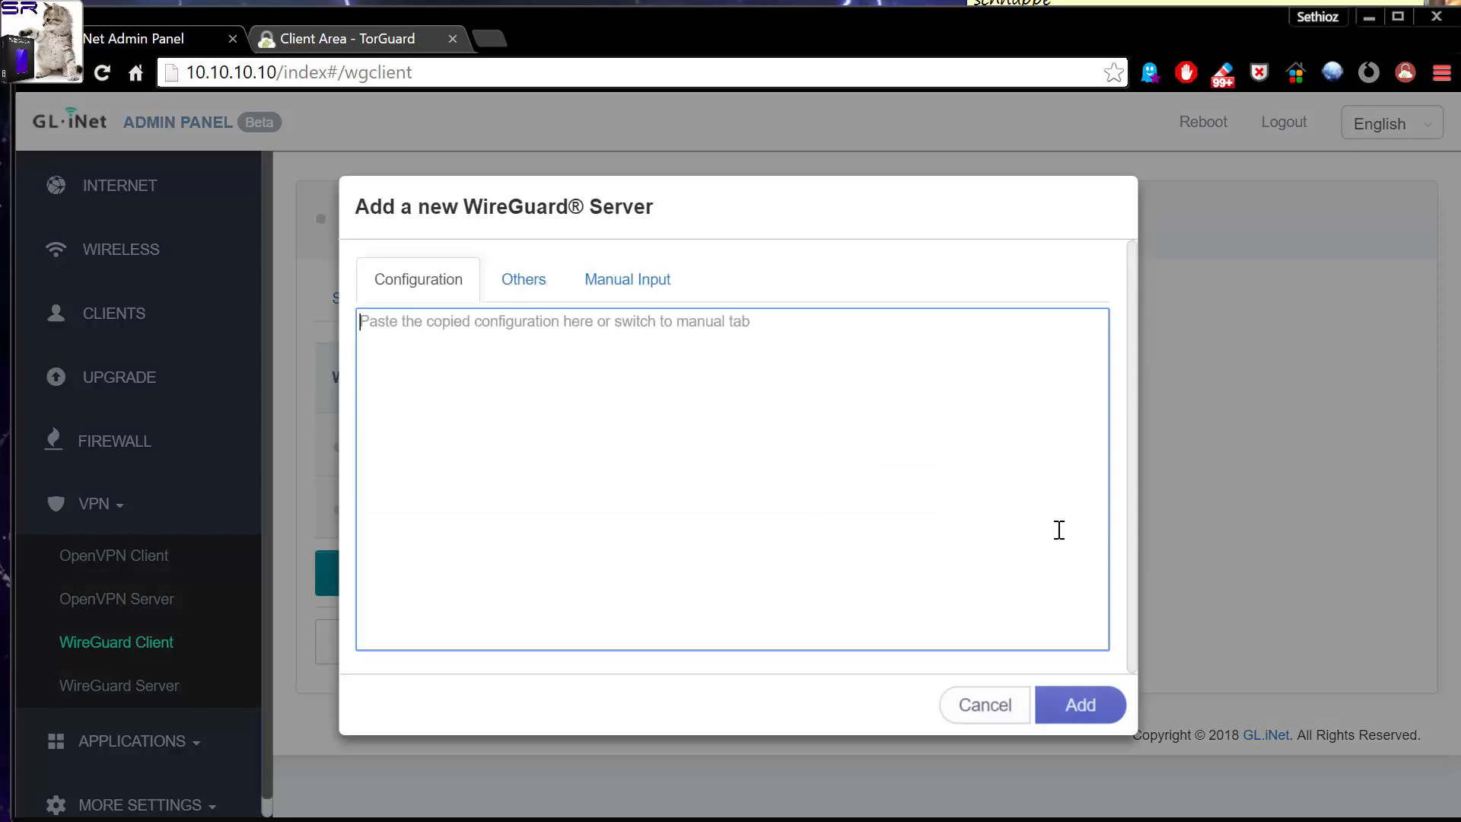
key(ctrl+v)
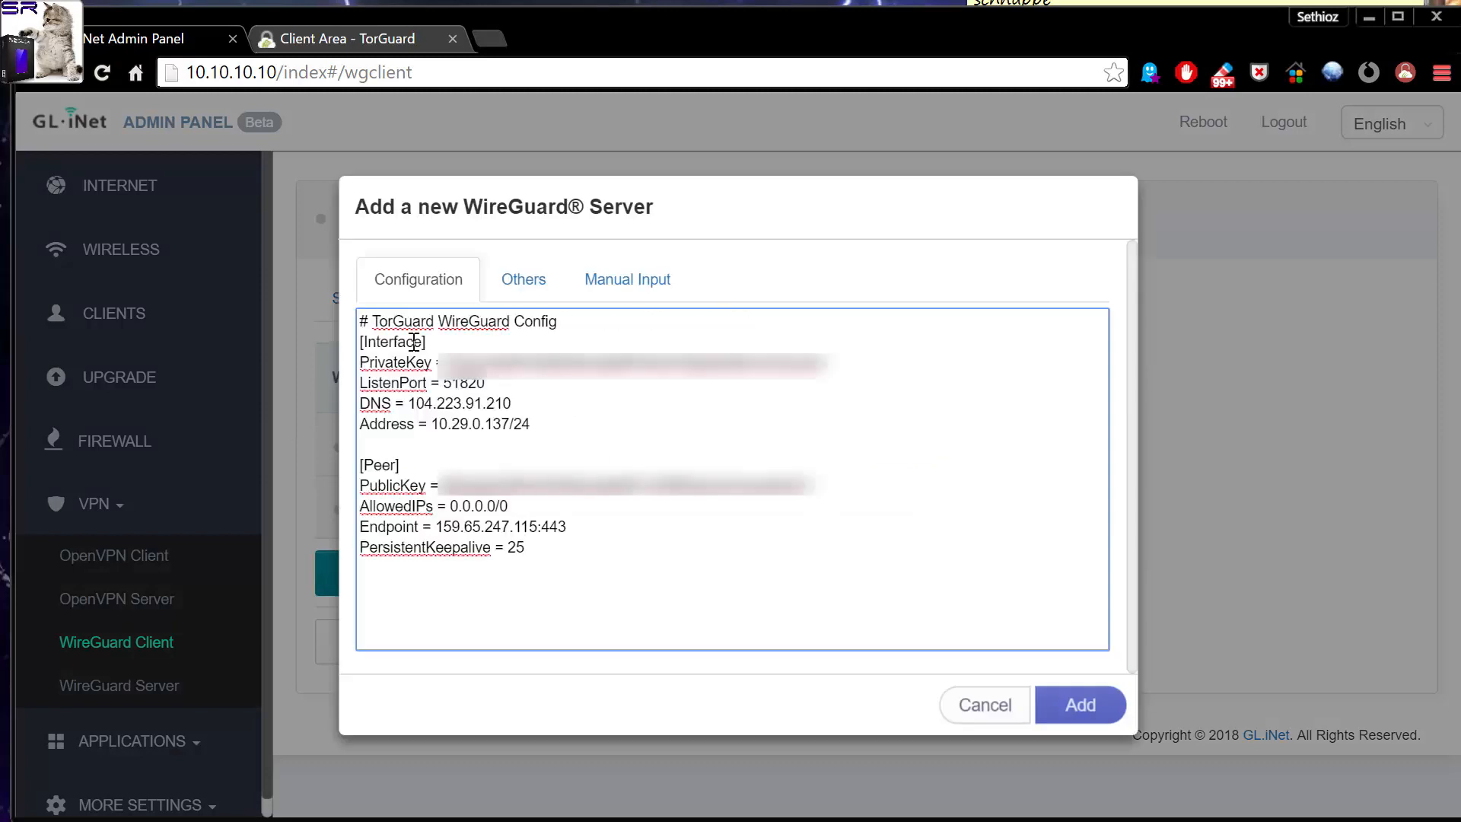
click(1072, 704)
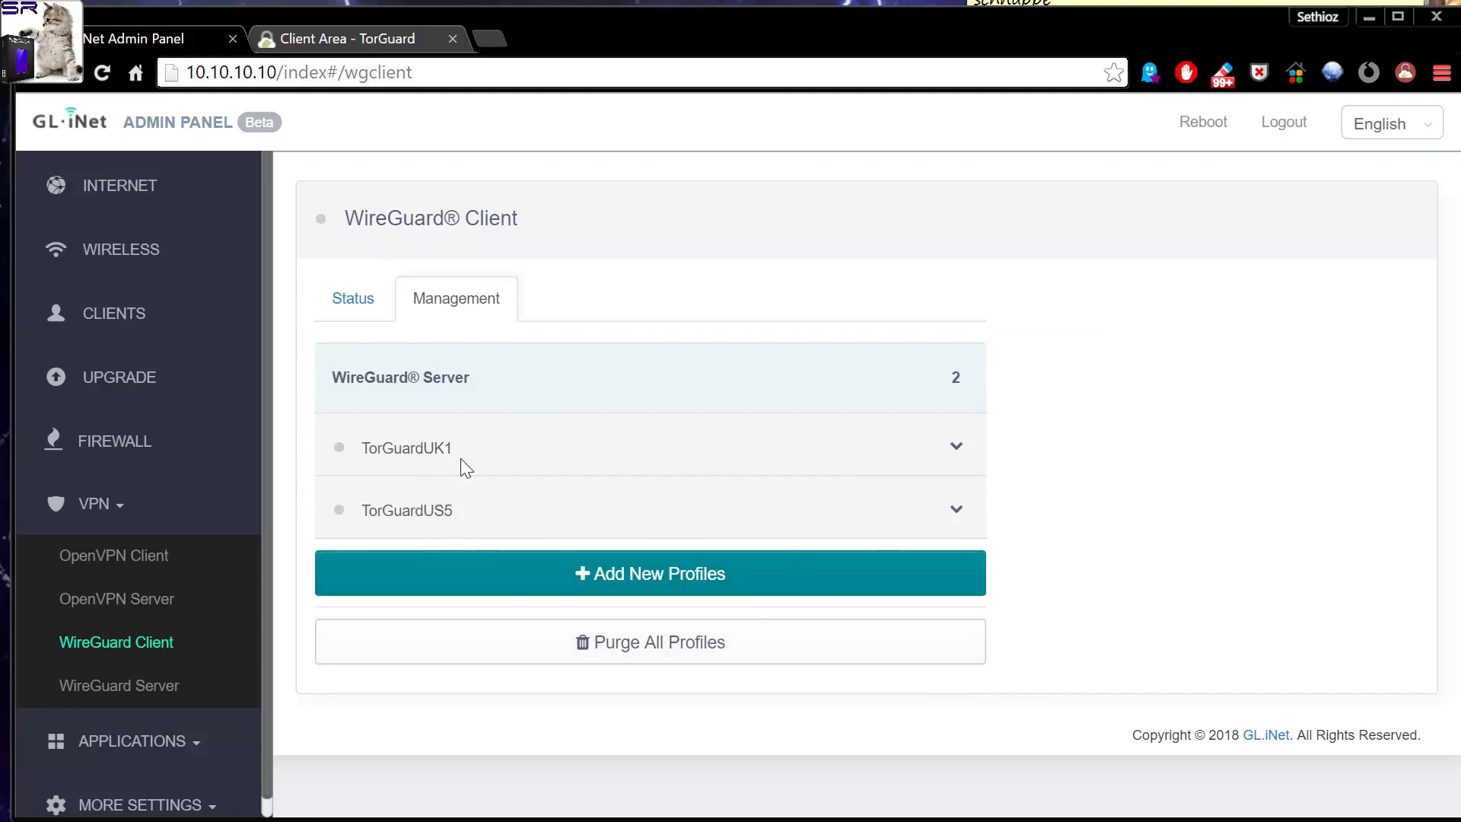
Check the WireGuard client status and the functions available for the router's Switch Button in Button Settings.
click(350, 293)
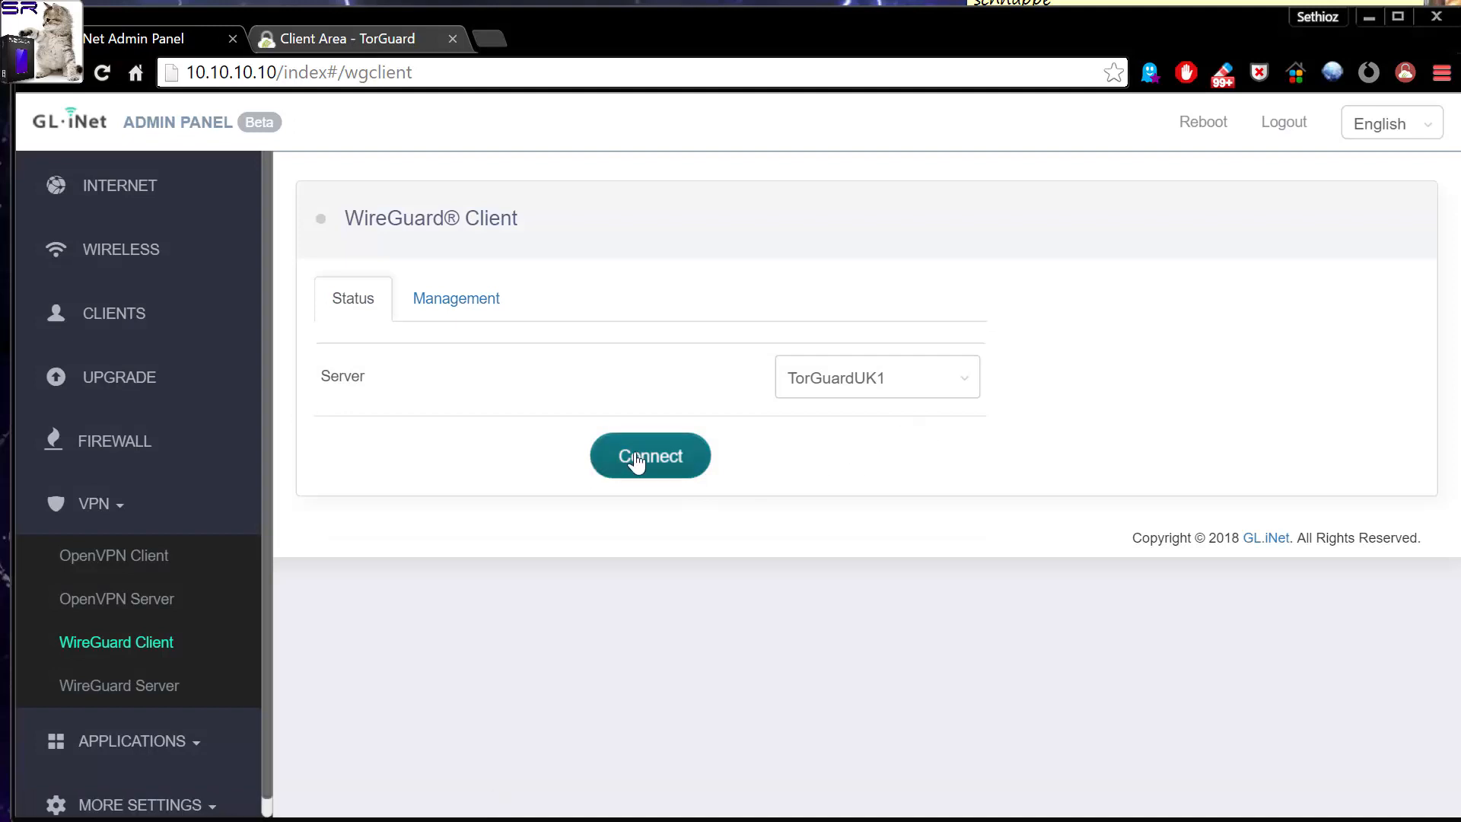
click(118, 505)
click(152, 631)
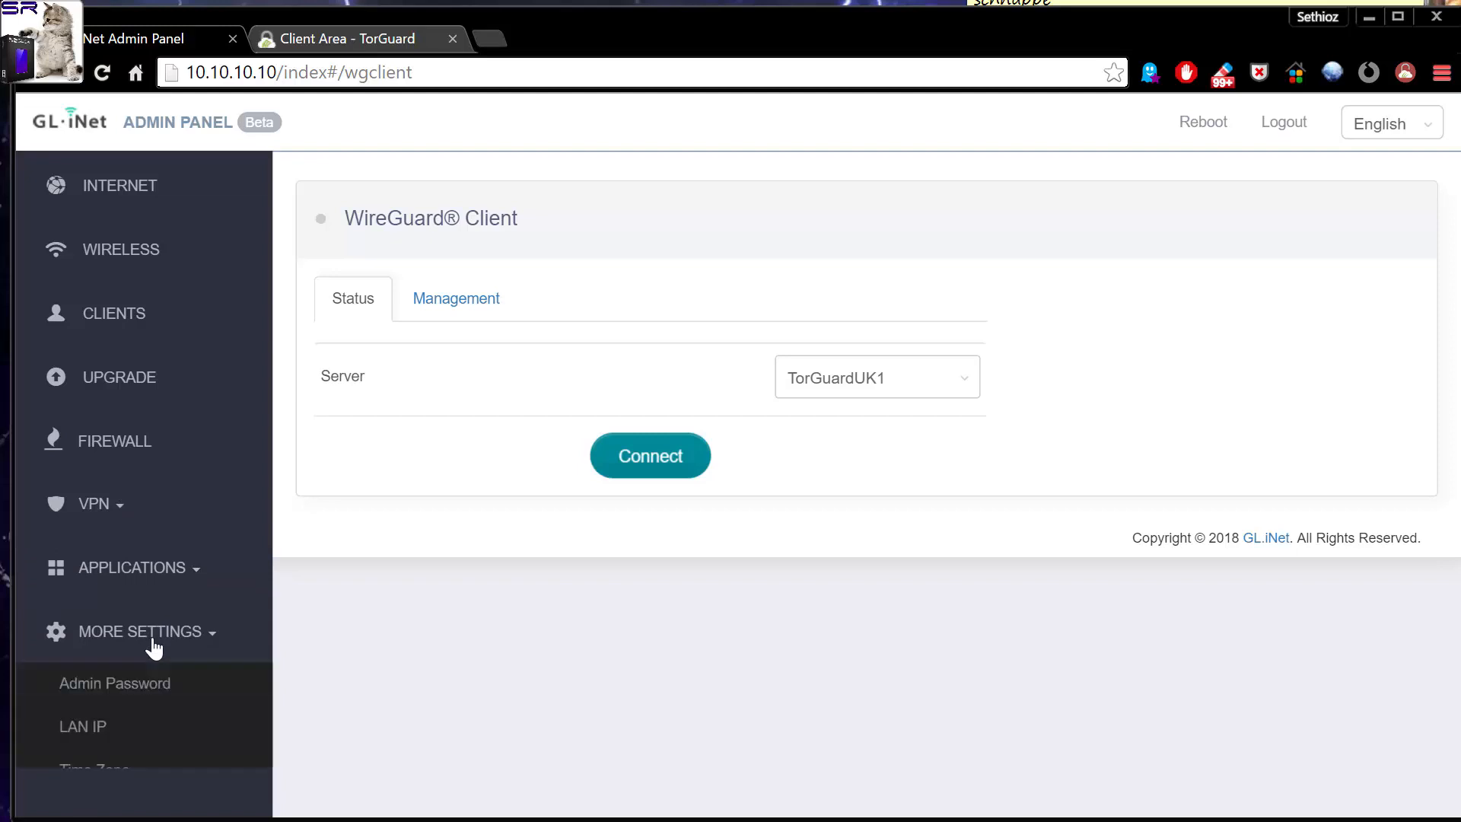
scroll(145, 540, down, 3)
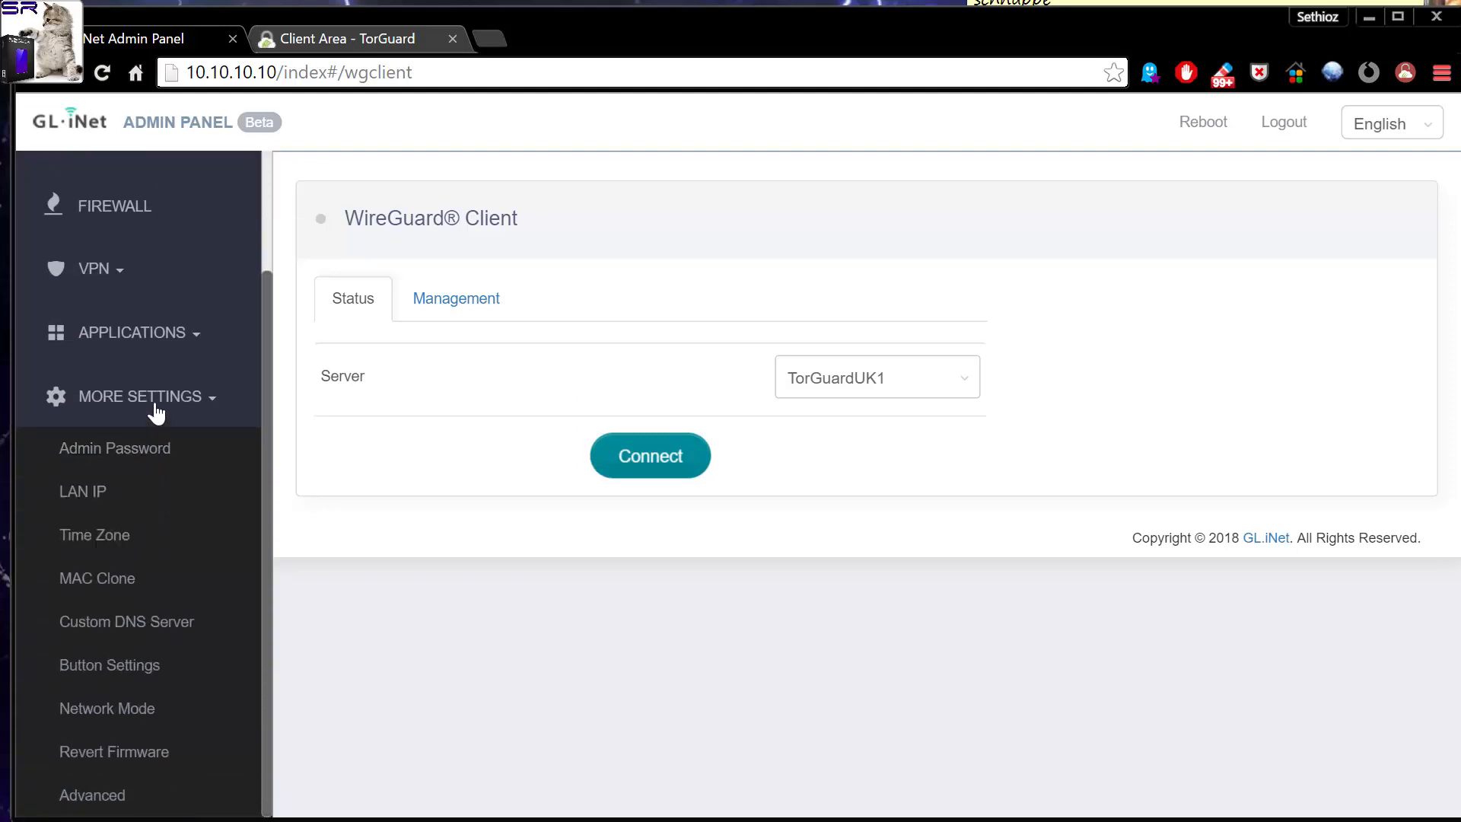
click(92, 664)
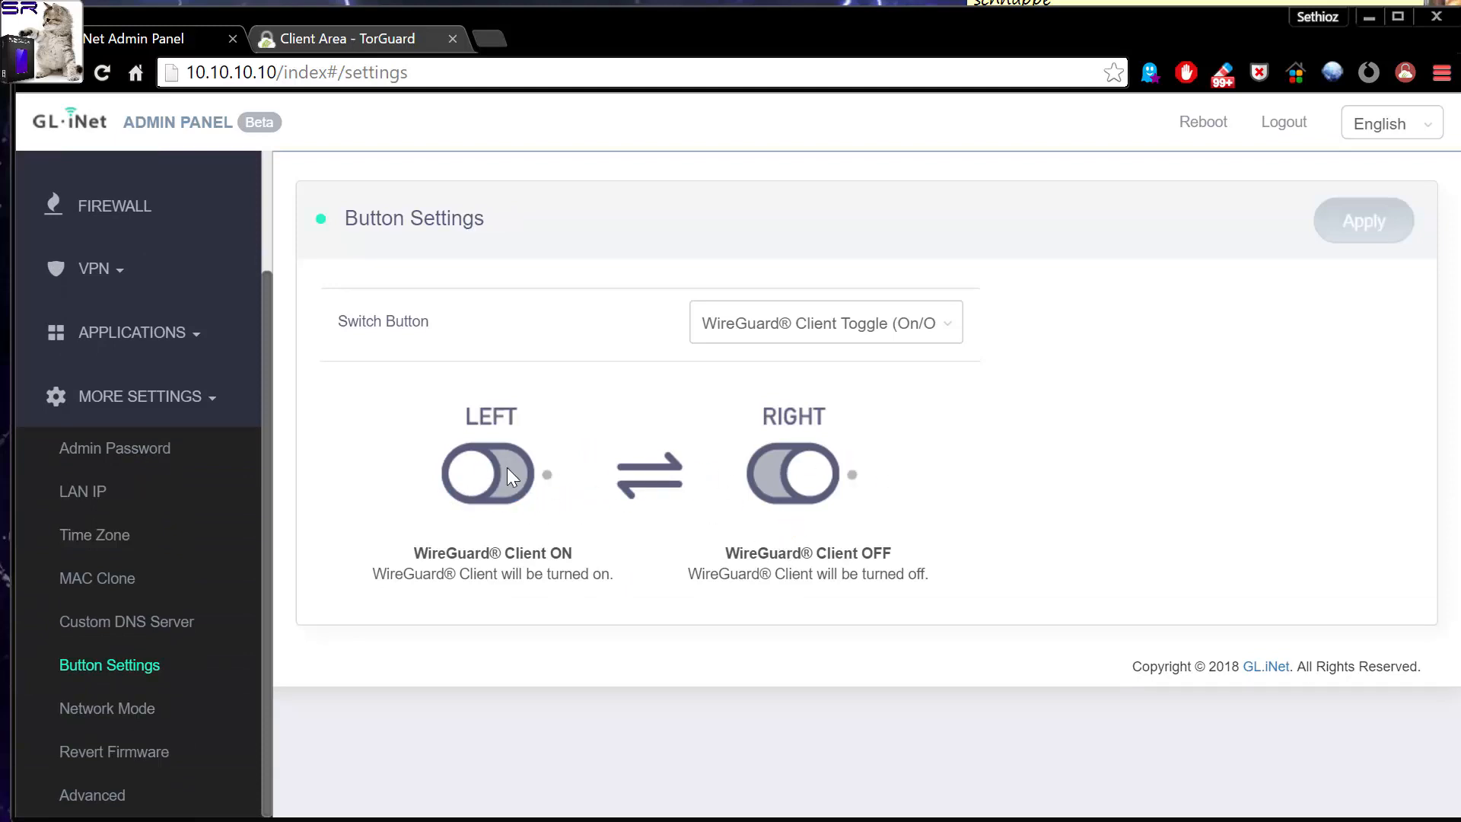
click(883, 331)
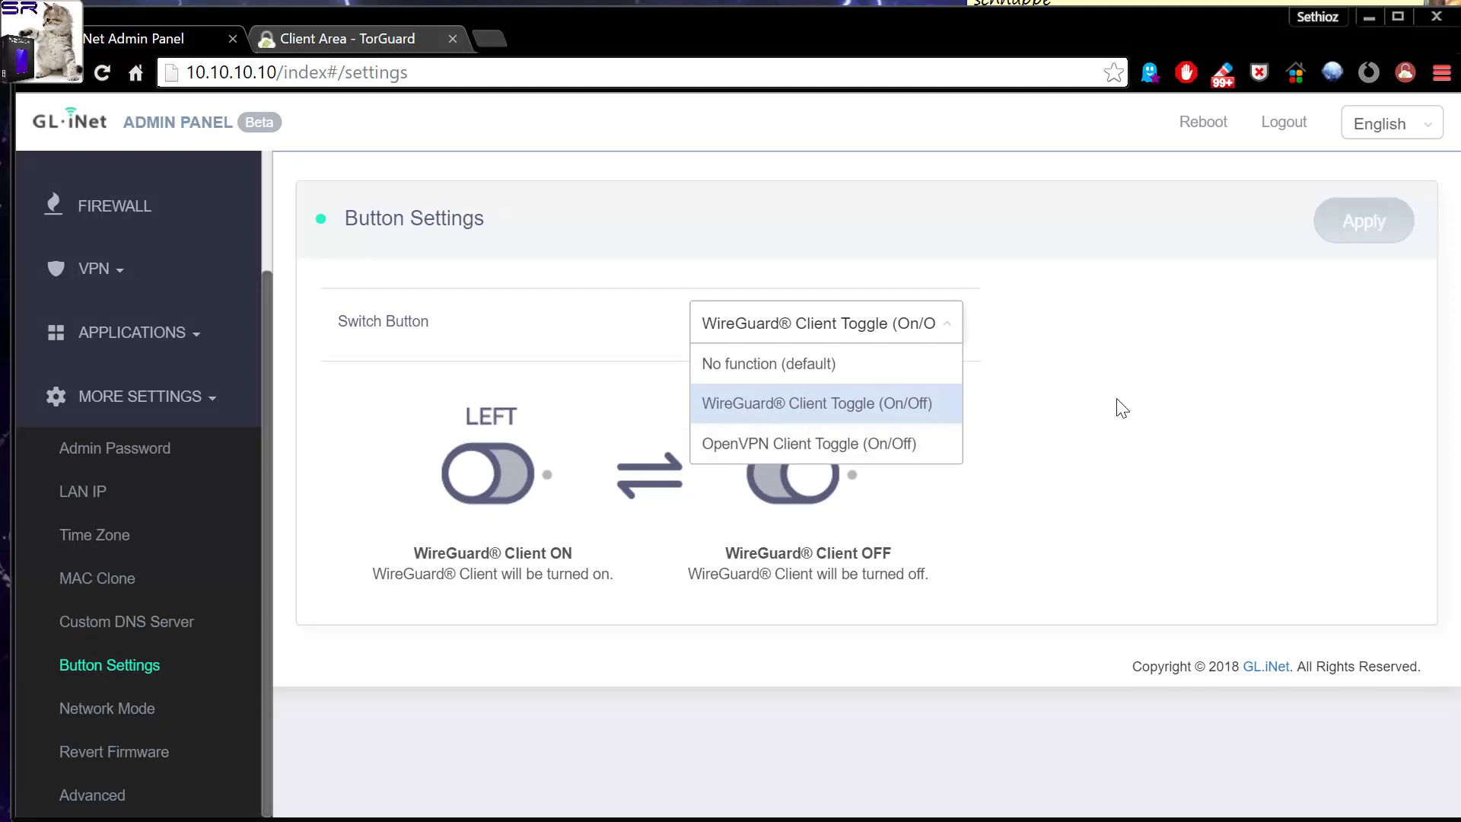
click(1134, 377)
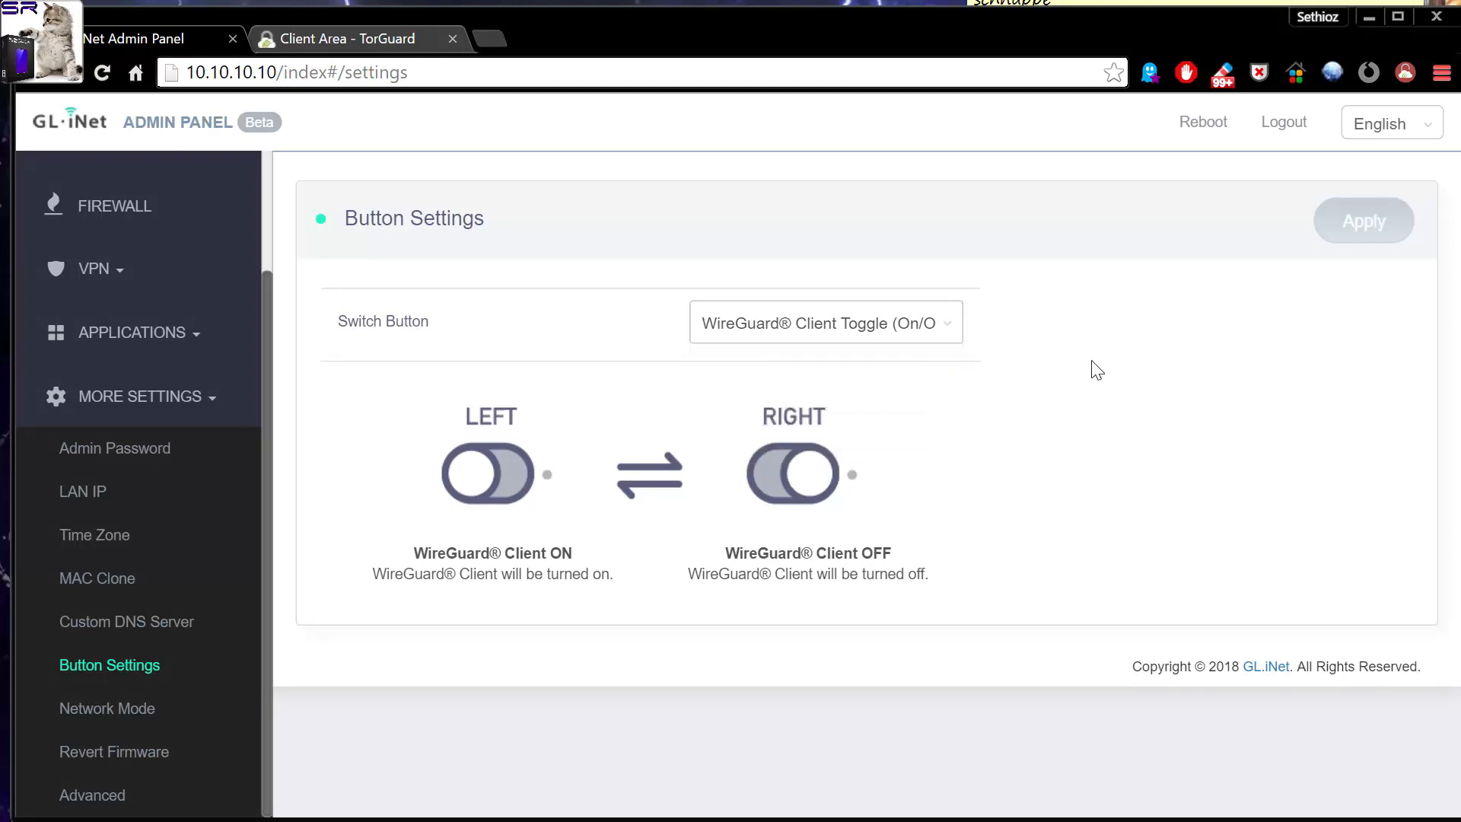
Return to the WireGuard Client page and check the connection status of the TorGuardUK1 server.
scroll(185, 397, up, 5)
click(114, 398)
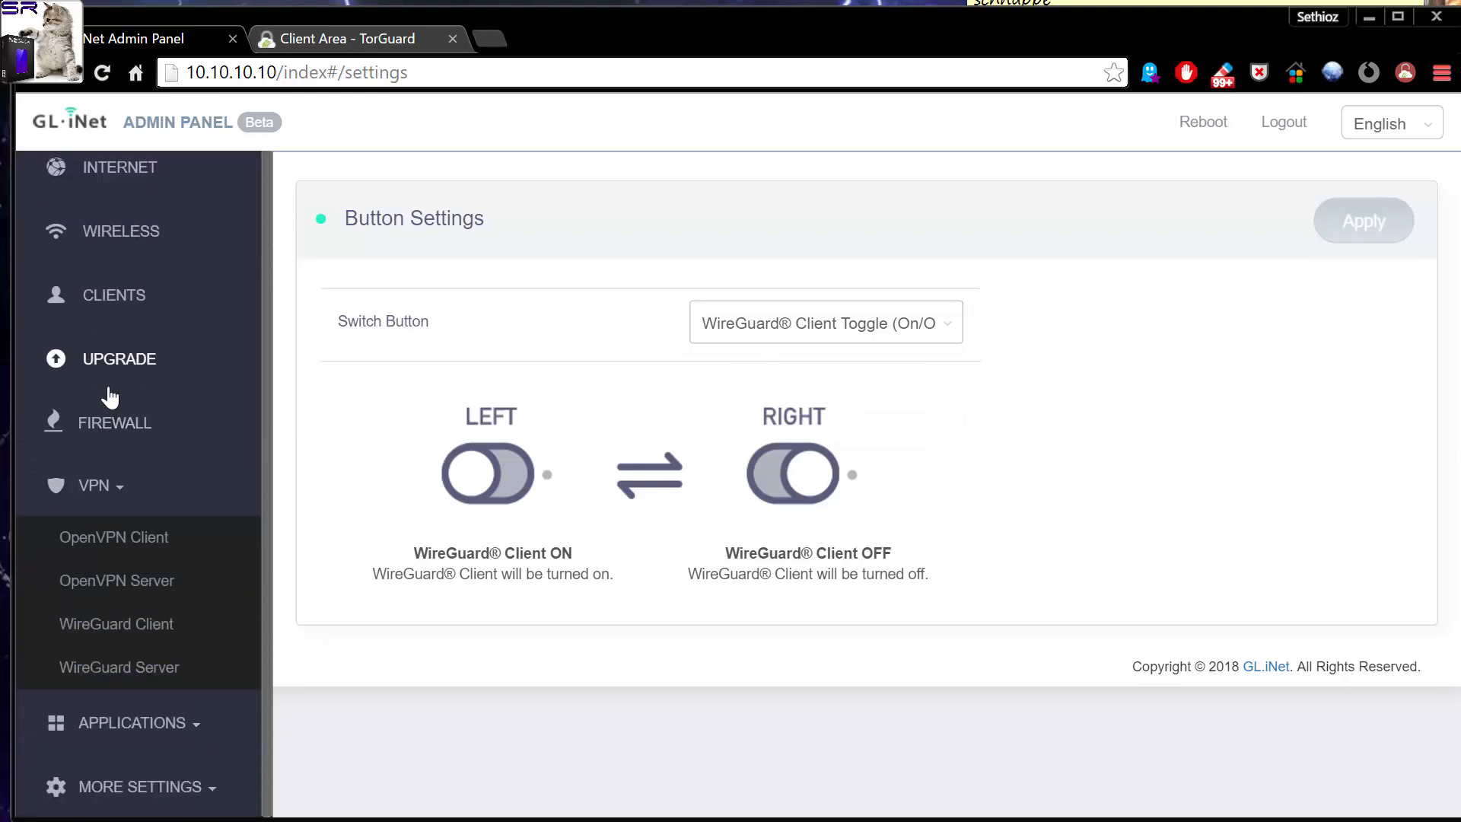
click(126, 628)
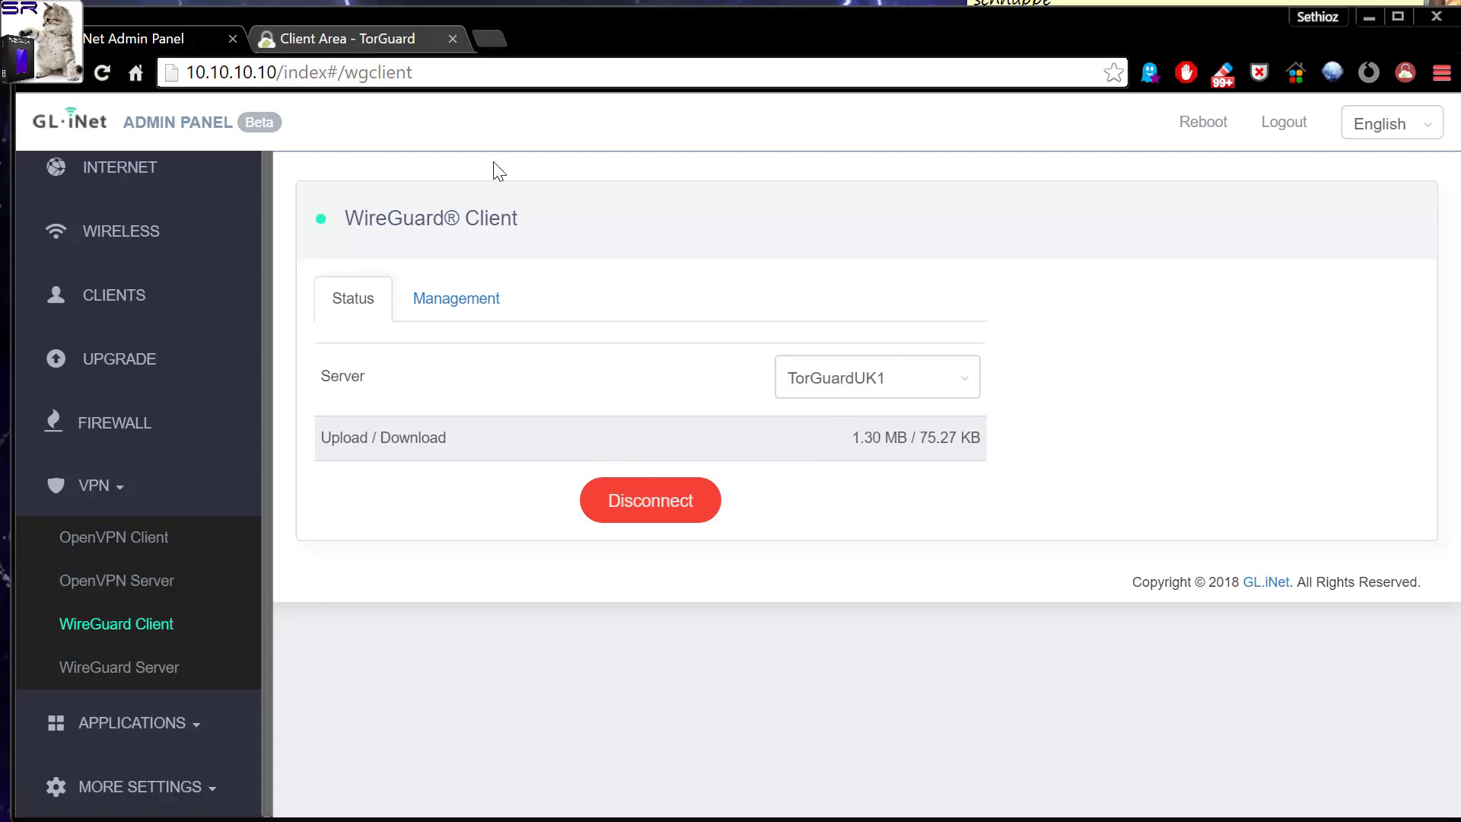
Open speedtest.net in a new browser tab and examine the detected provider, IP address and test server.
click(488, 42)
text(speedtest.net)
key(Return)
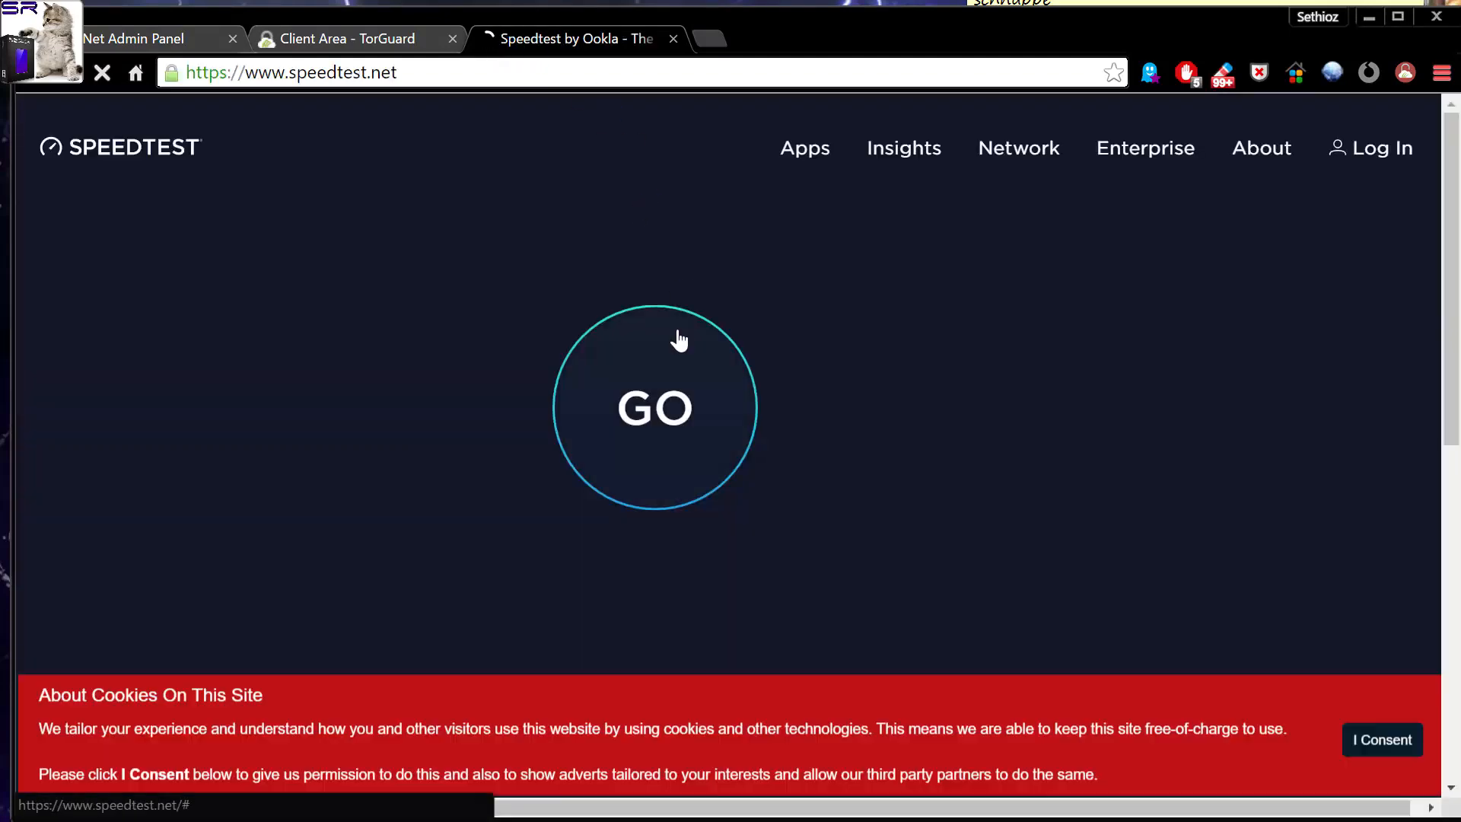
scroll(784, 491, down, 3)
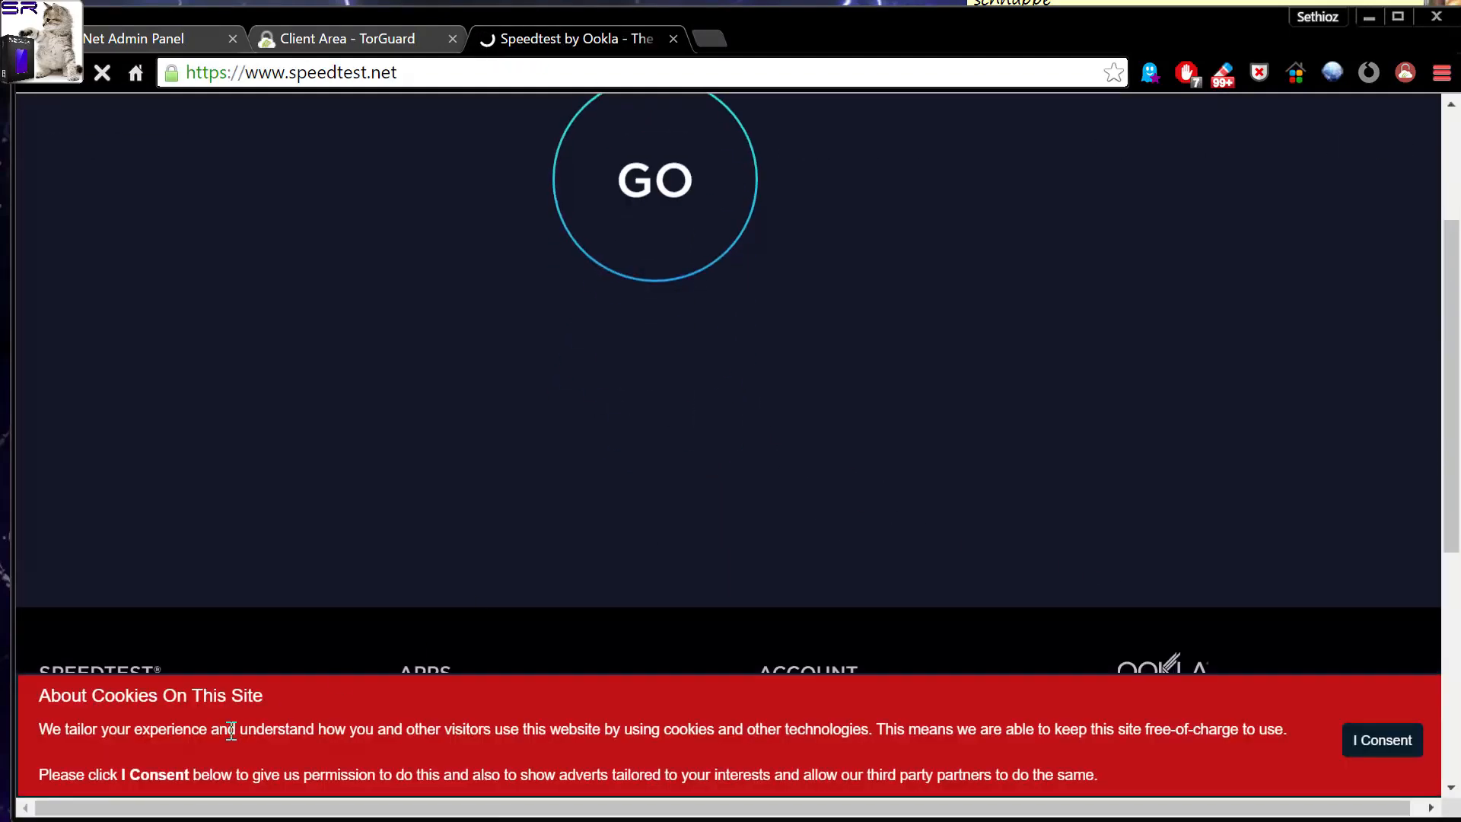
scroll(475, 531, up, 3)
scroll(518, 499, down, 6)
scroll(525, 492, up, 6)
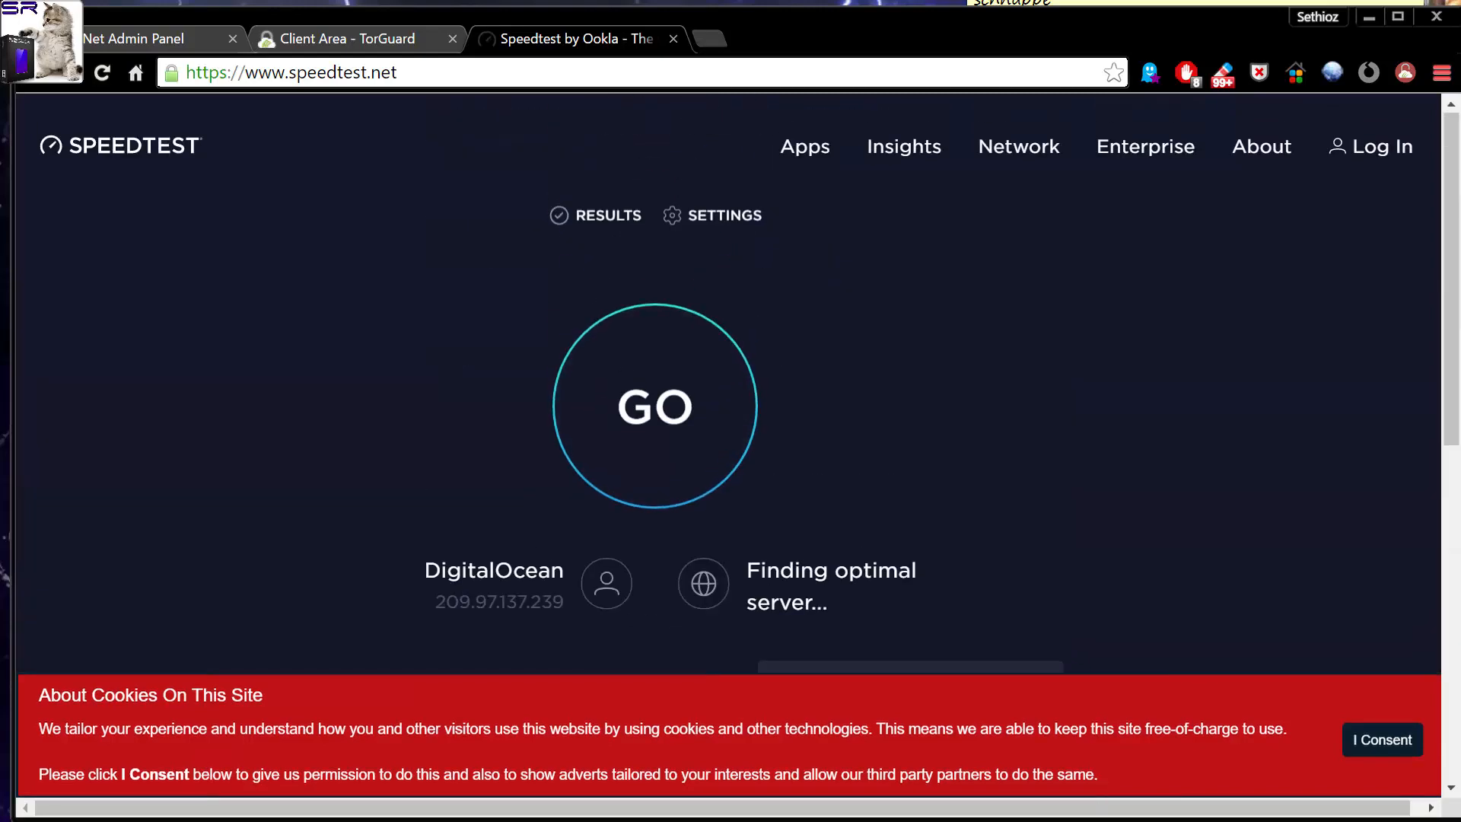
scroll(958, 430, down, 2)
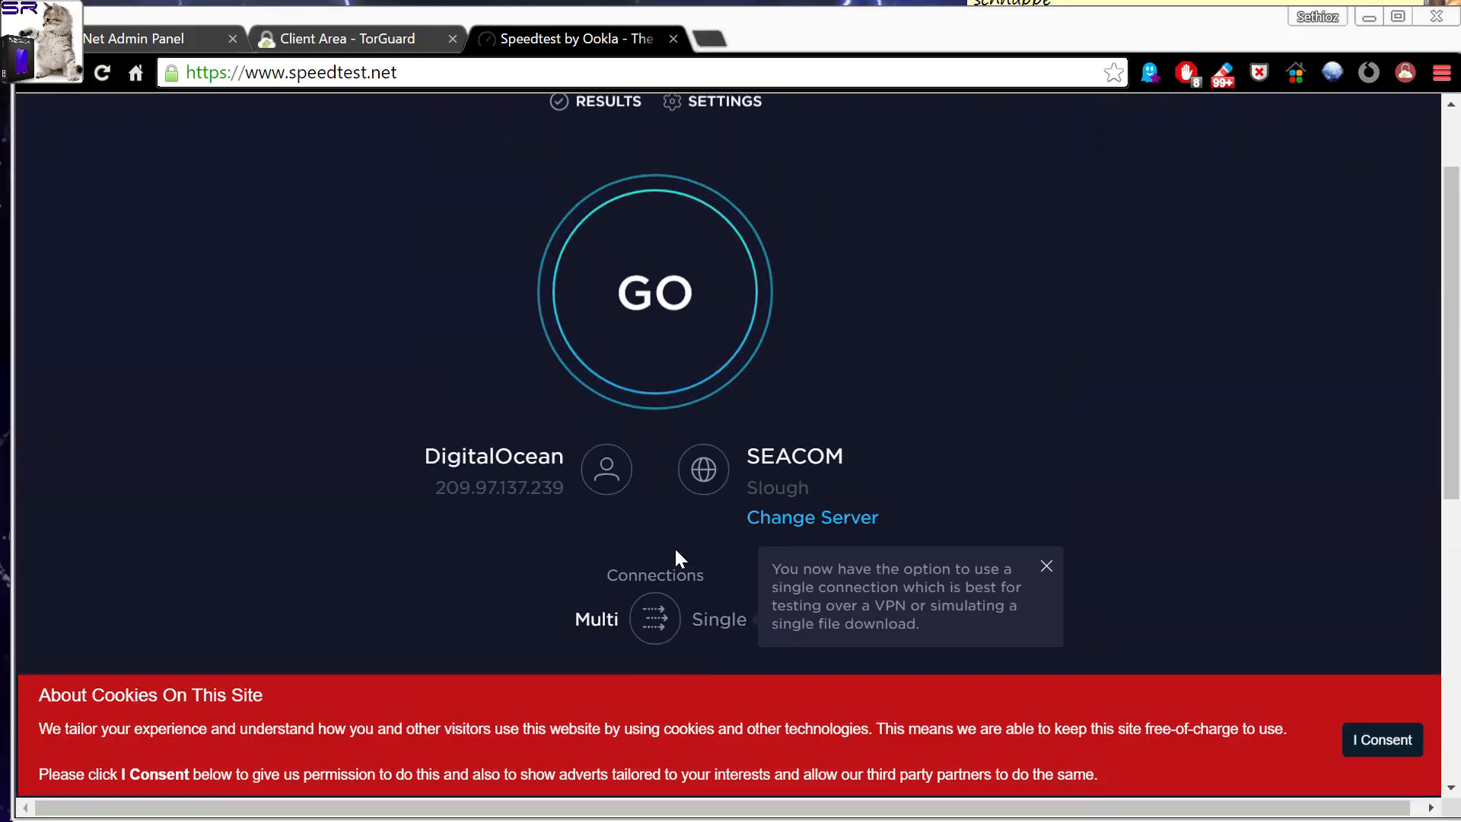
scroll(646, 547, up, 2)
Run the speed test over the VPN connection and watch its ping and download measurements.
click(668, 426)
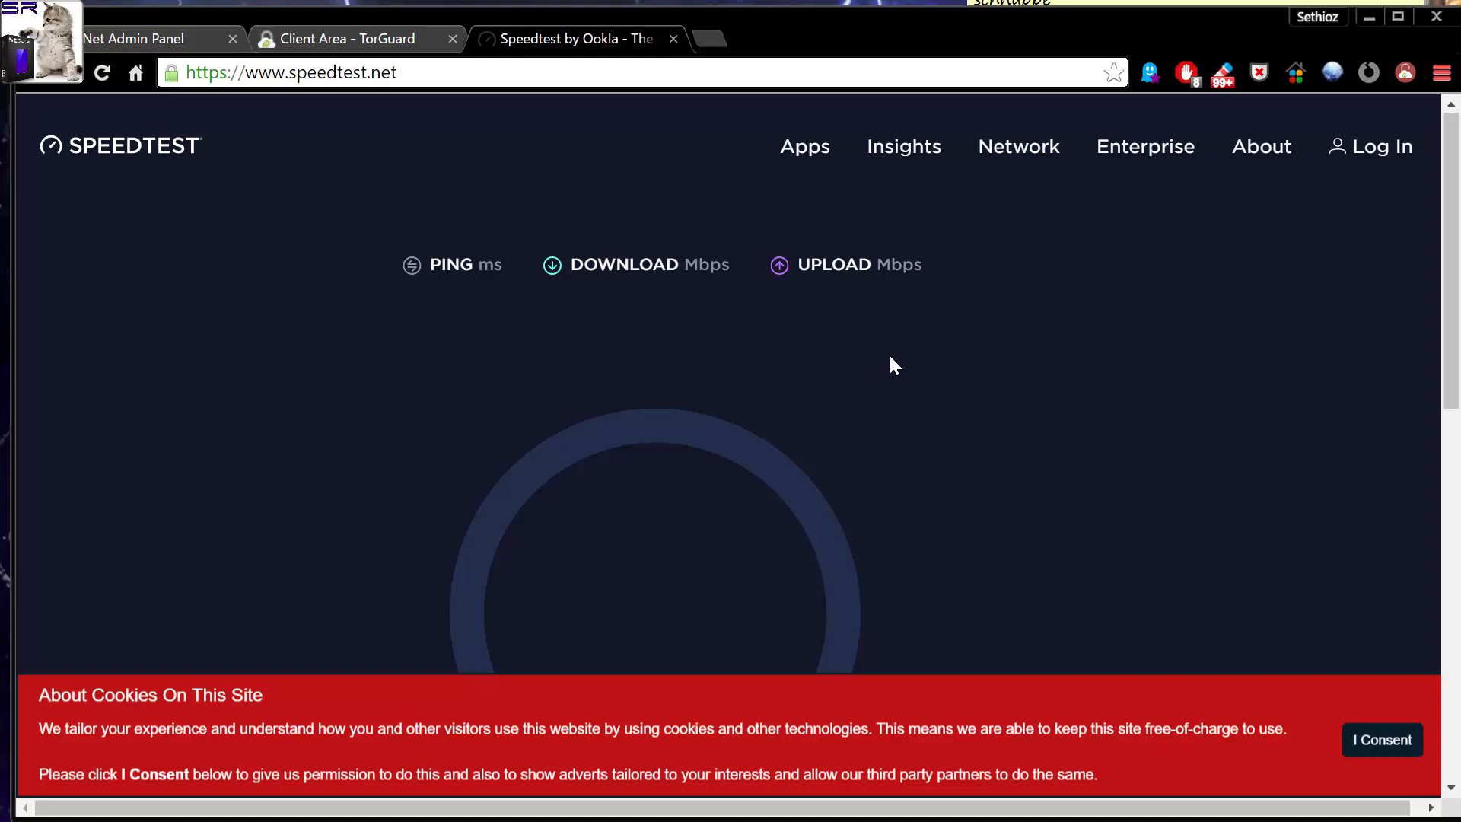
scroll(888, 353, down, 1)
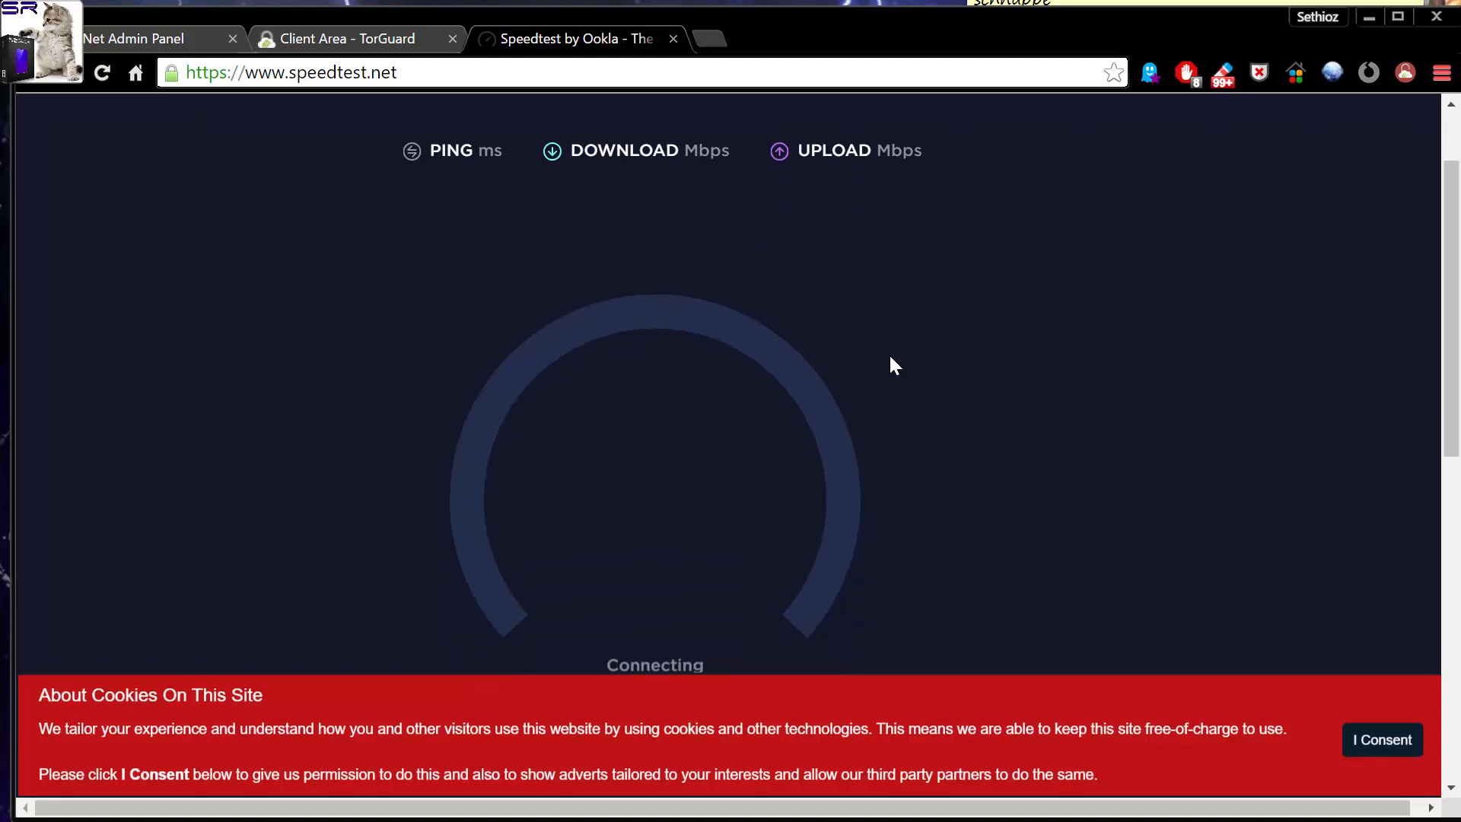
scroll(890, 357, up, 1)
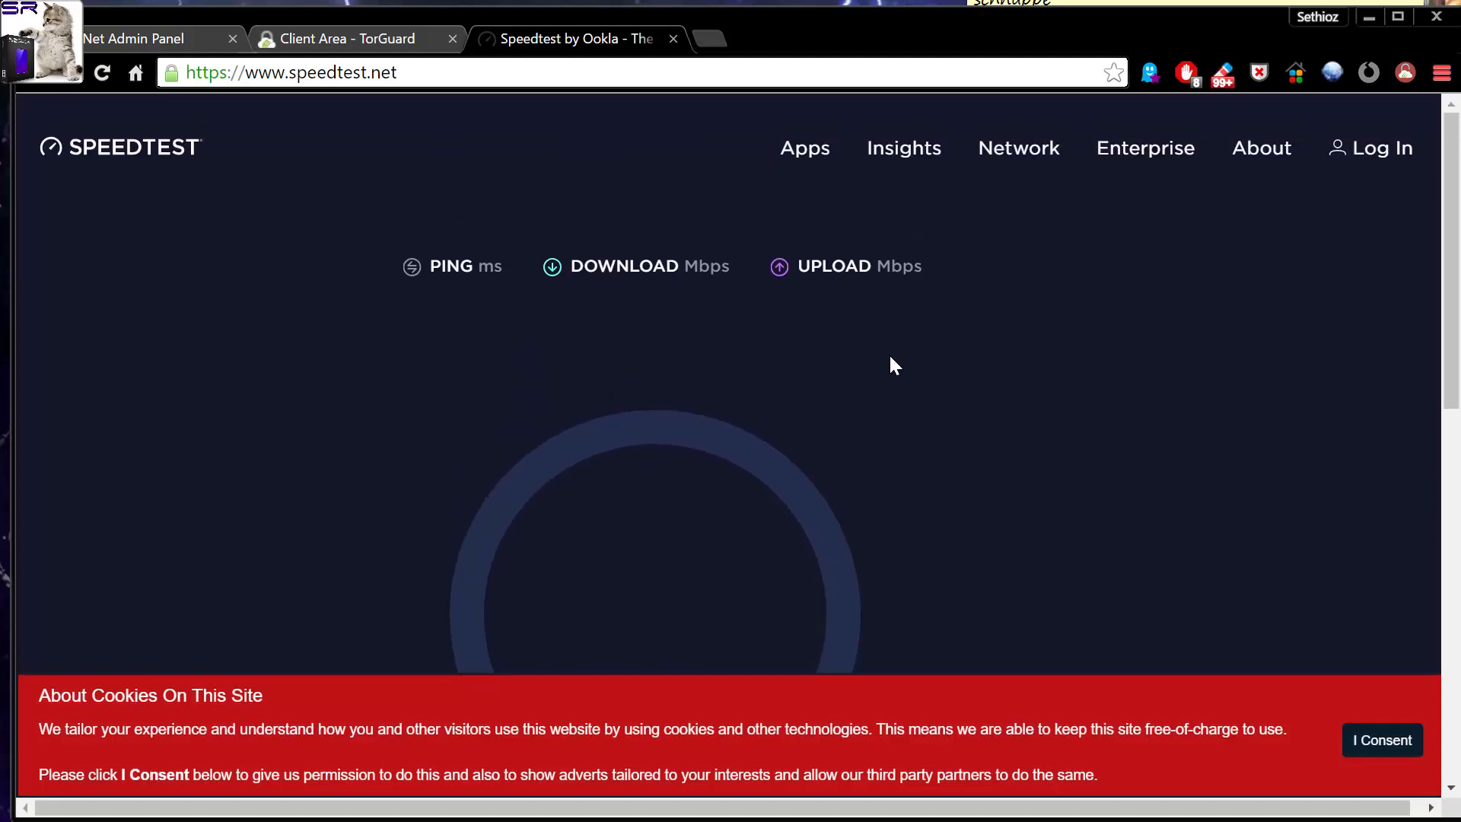
scroll(890, 358, down, 1)
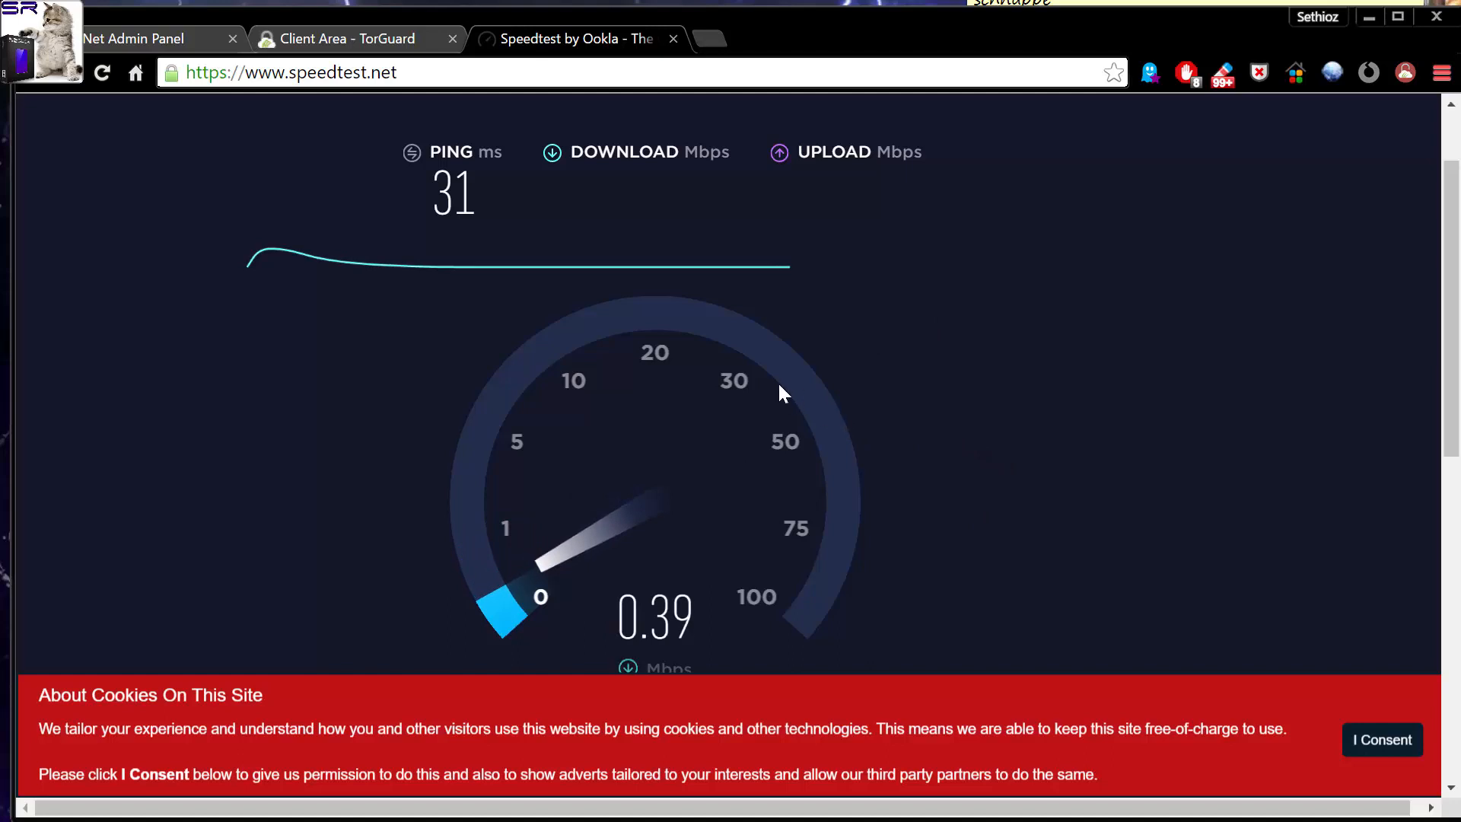
Highlight the IP address on TorGuard's What's My IP page, compare it with the Europe - UK 1 server, and view the speed test results.
scroll(813, 368, down, 2)
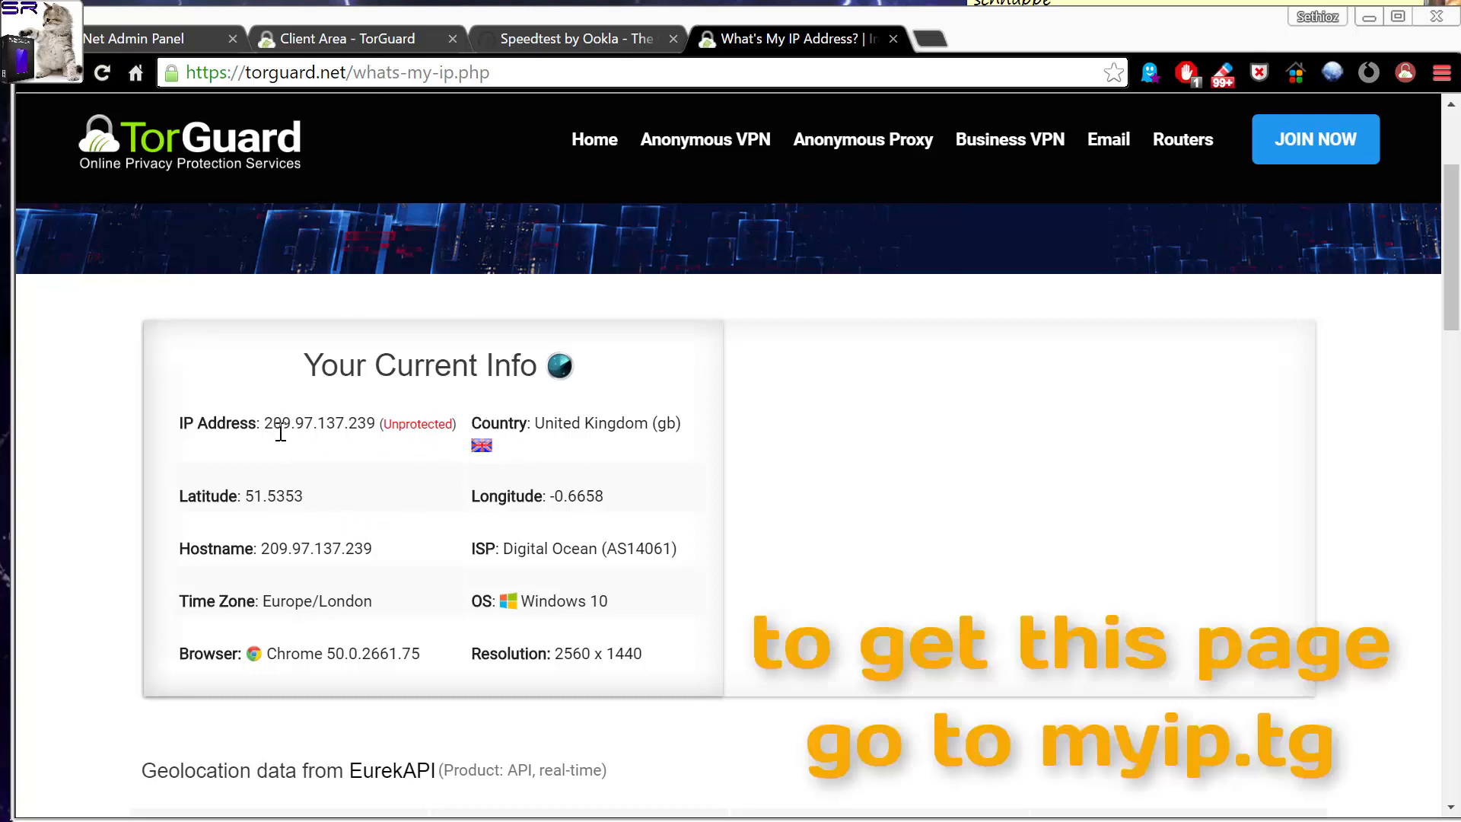
drag(266, 423, 382, 429)
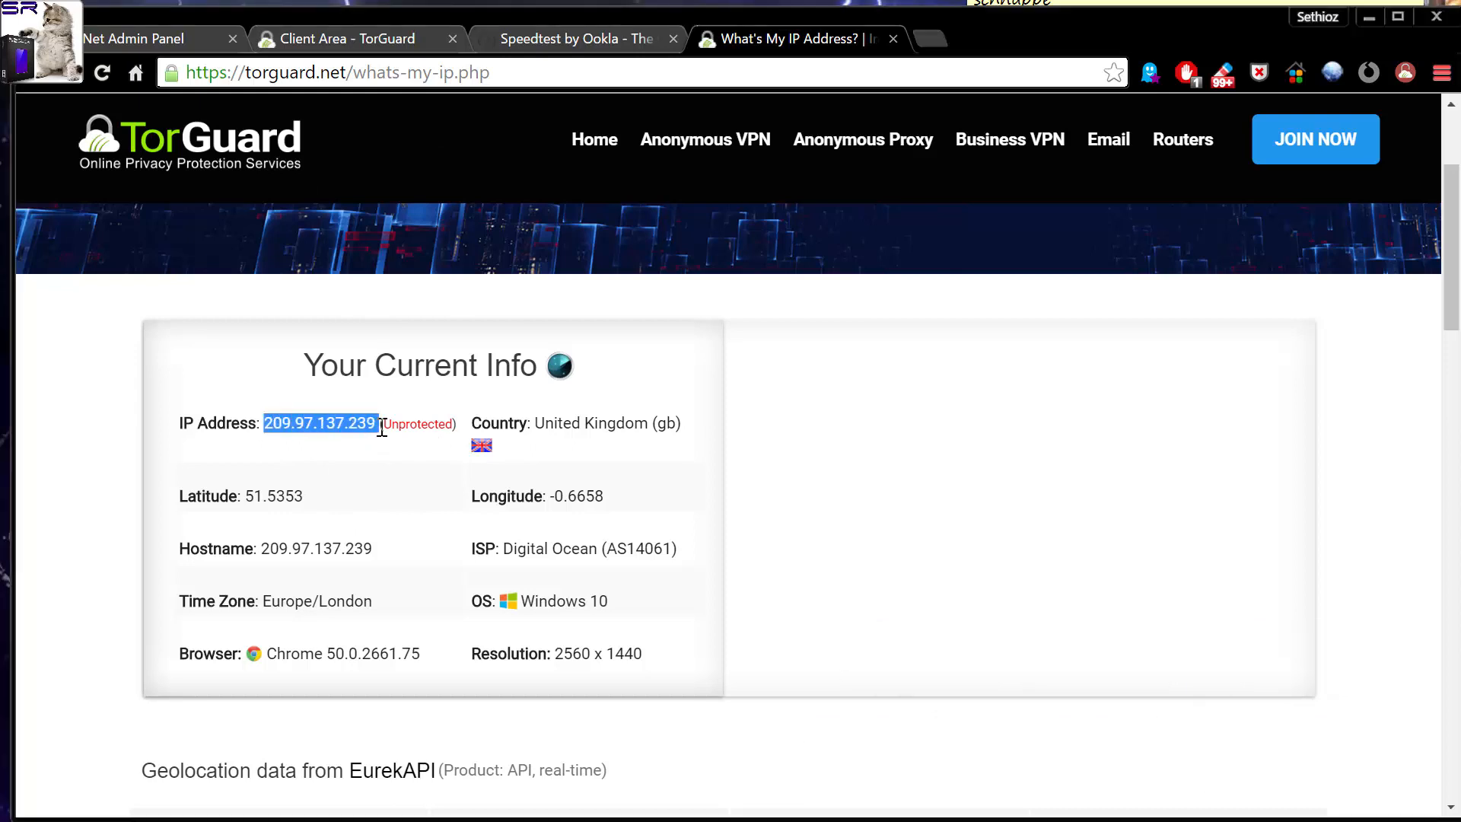
click(360, 38)
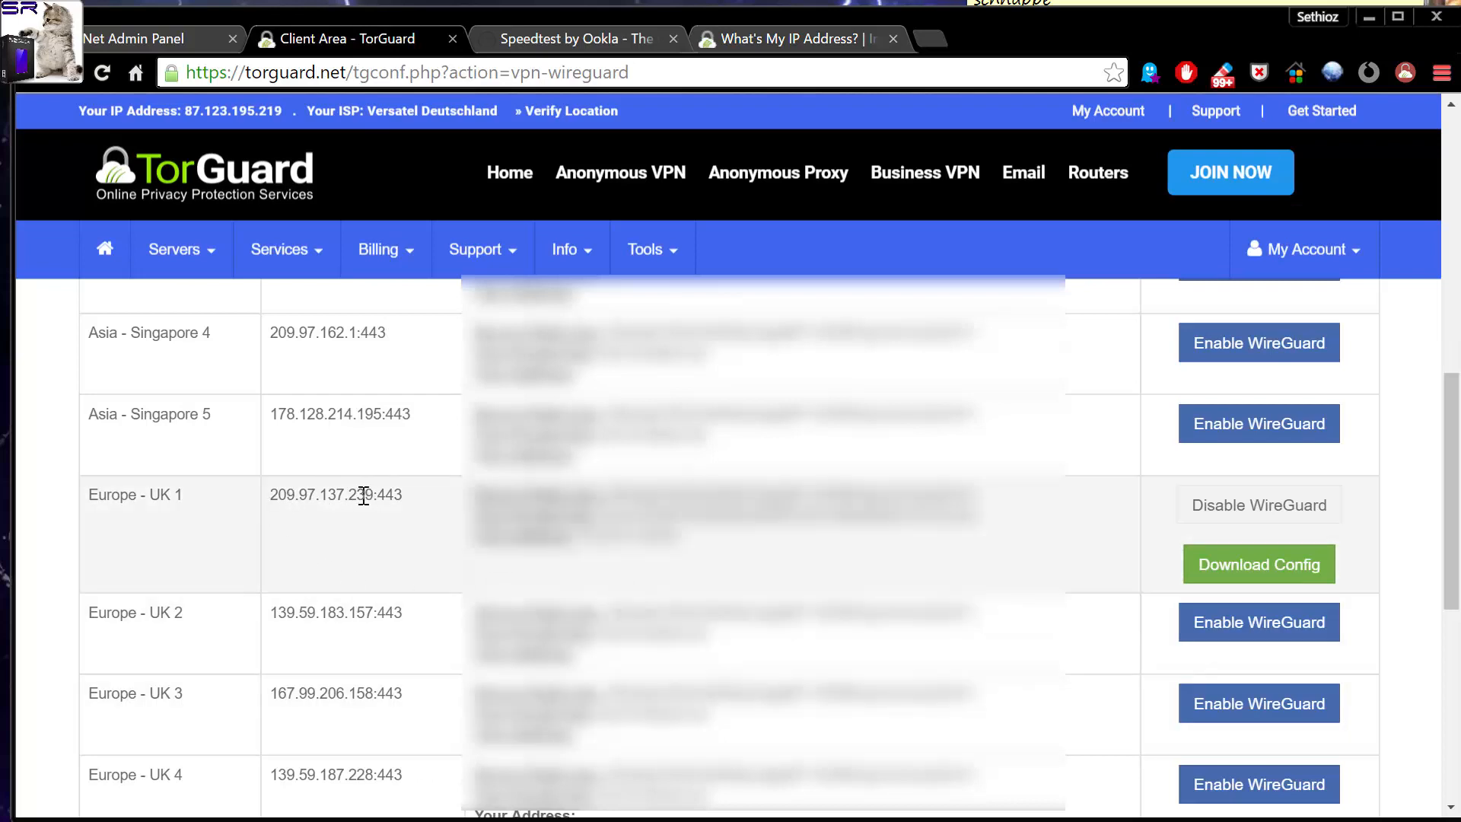
click(571, 38)
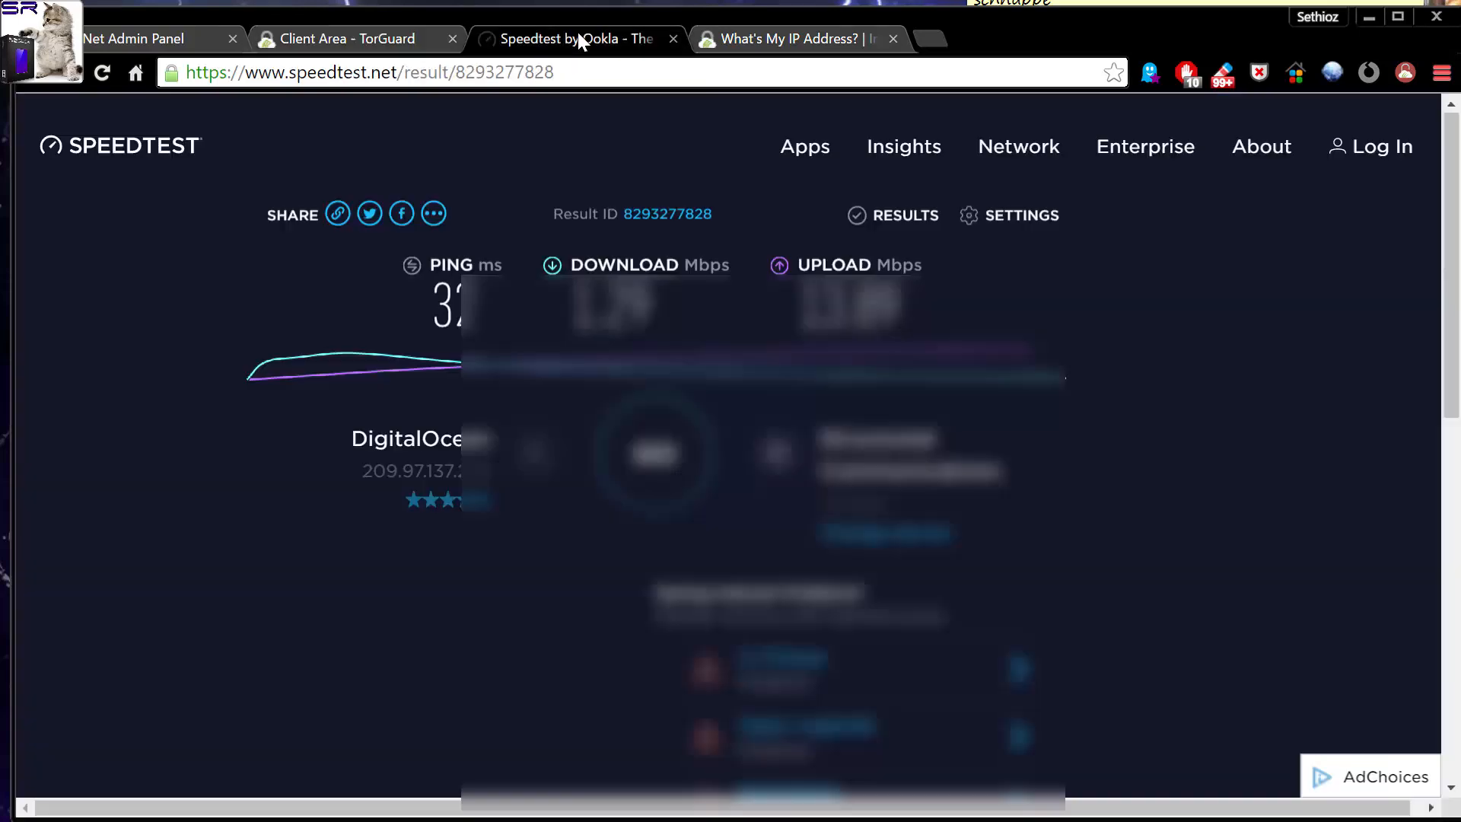
click(797, 40)
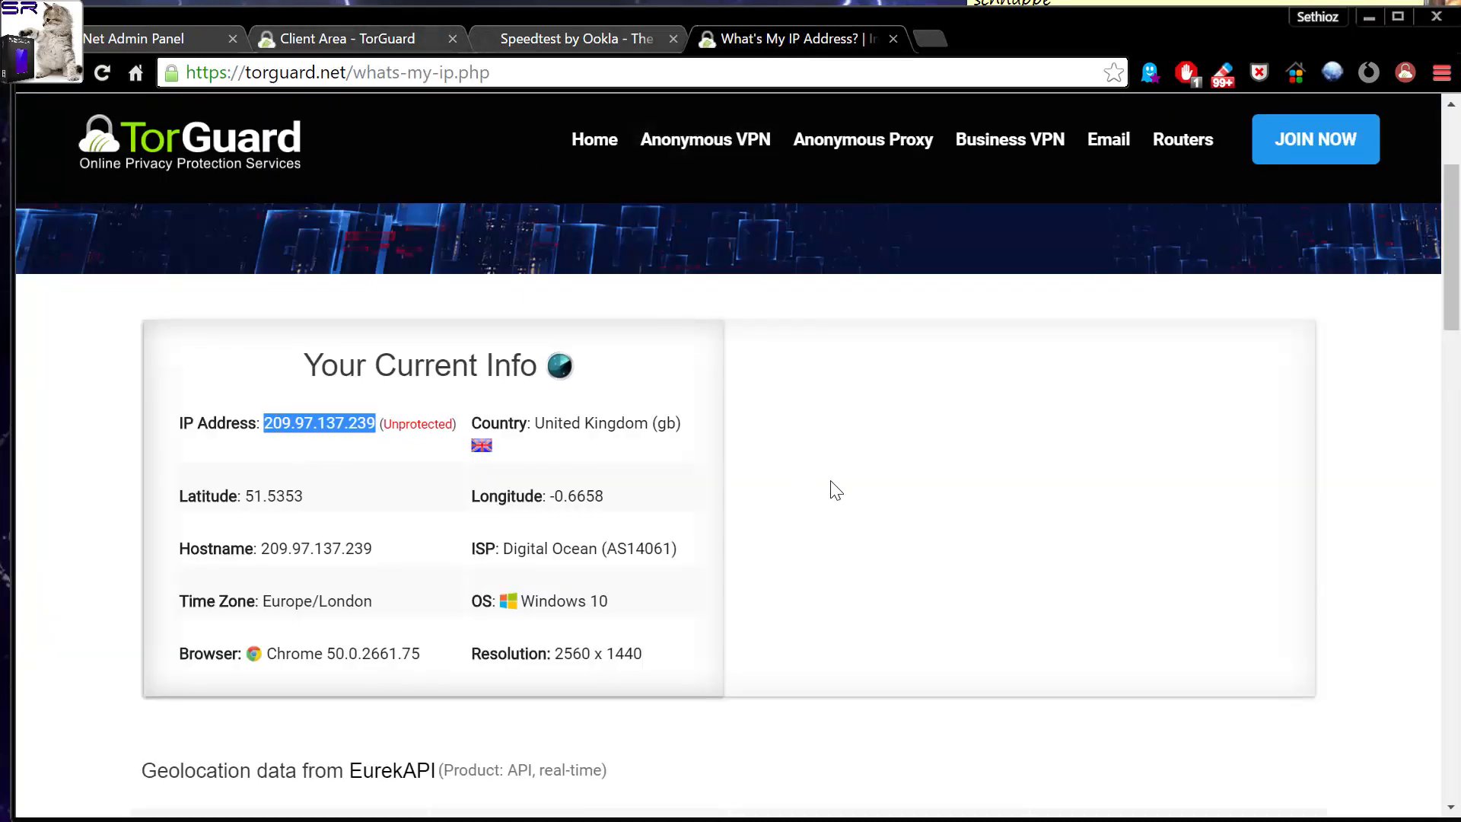
Return to the GL.iNet admin panel and open the router's Internet page.
click(110, 44)
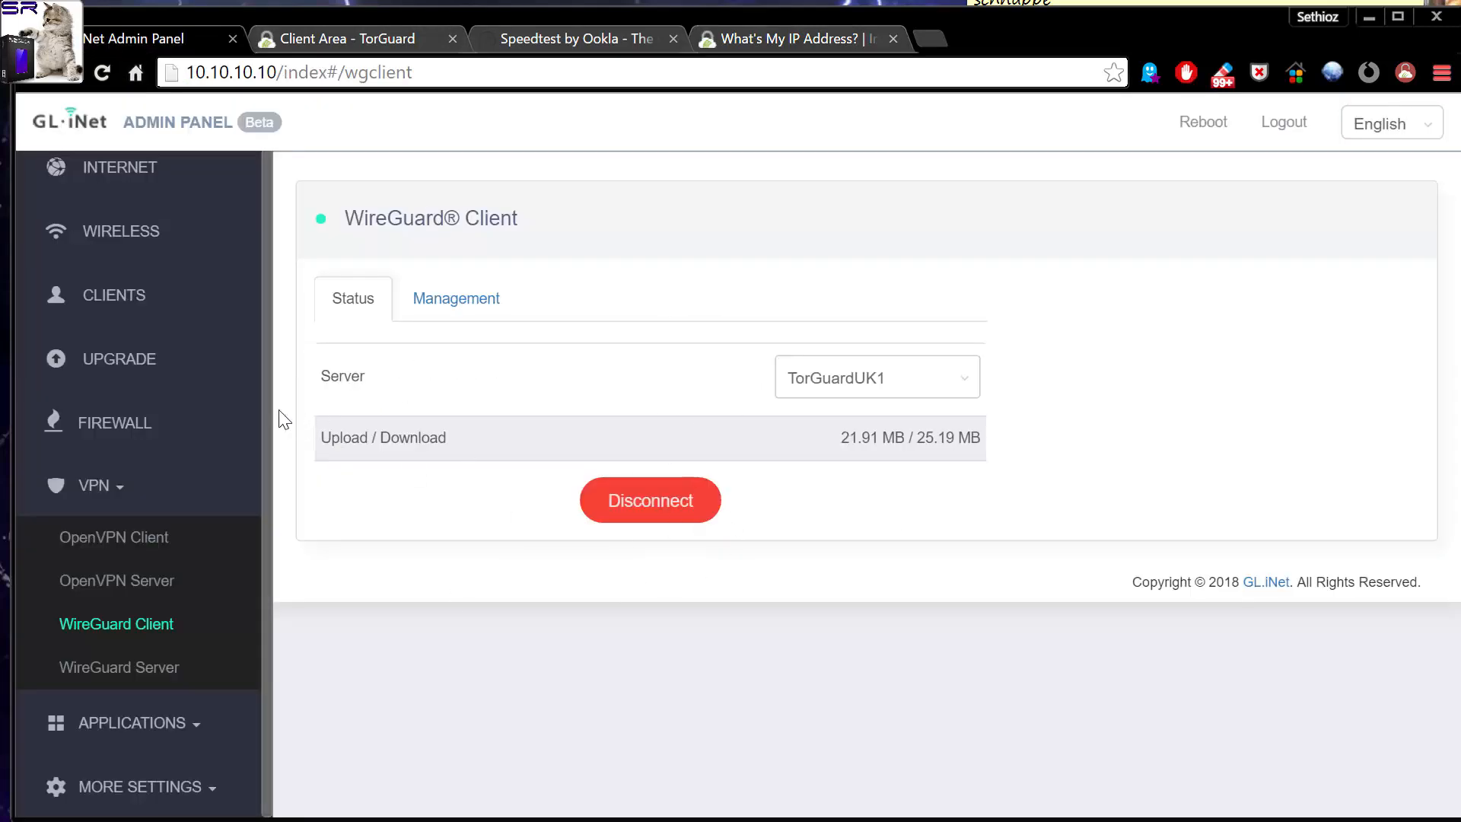
scroll(152, 403, up, 1)
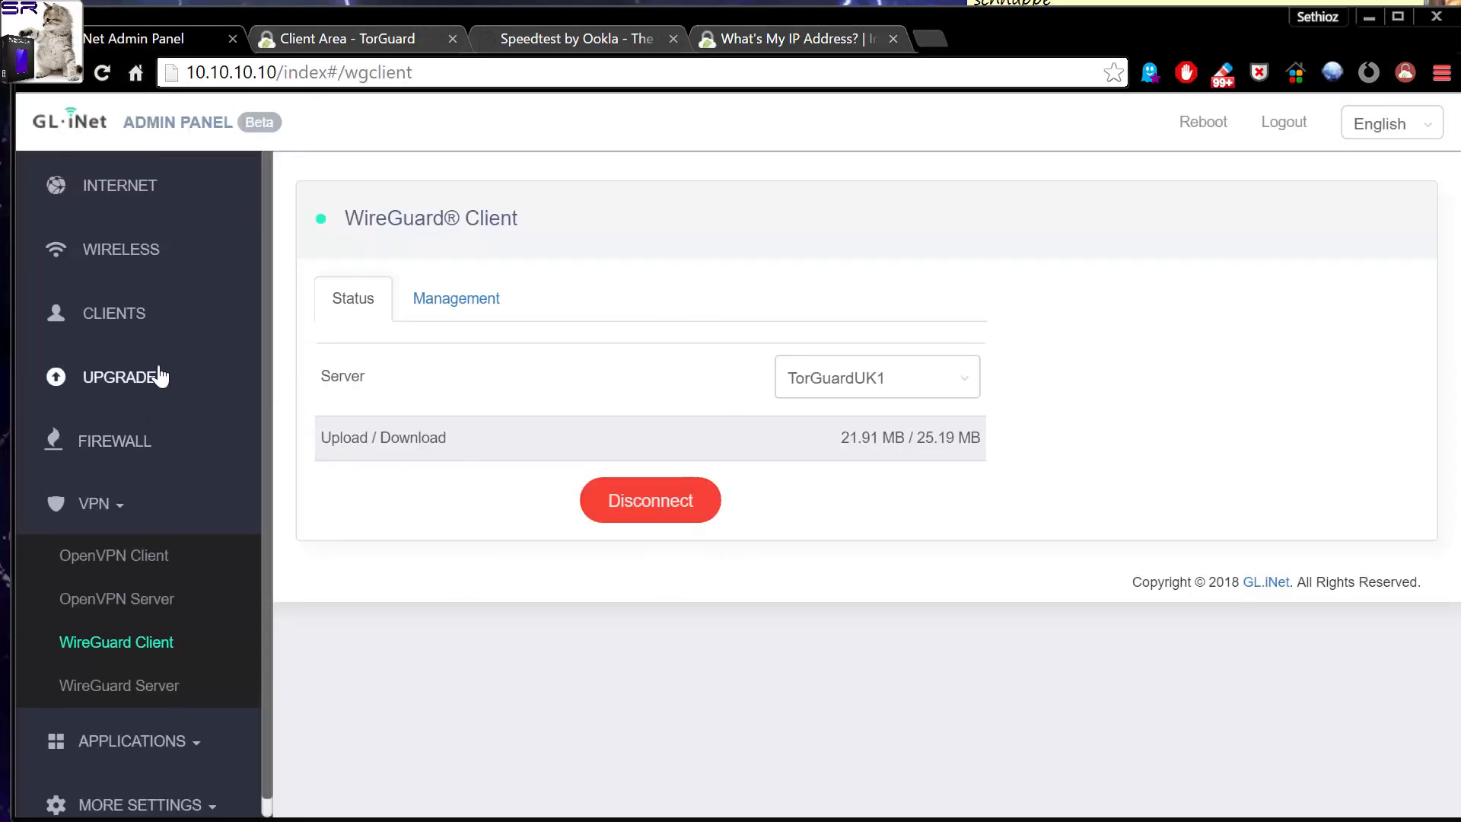
click(117, 186)
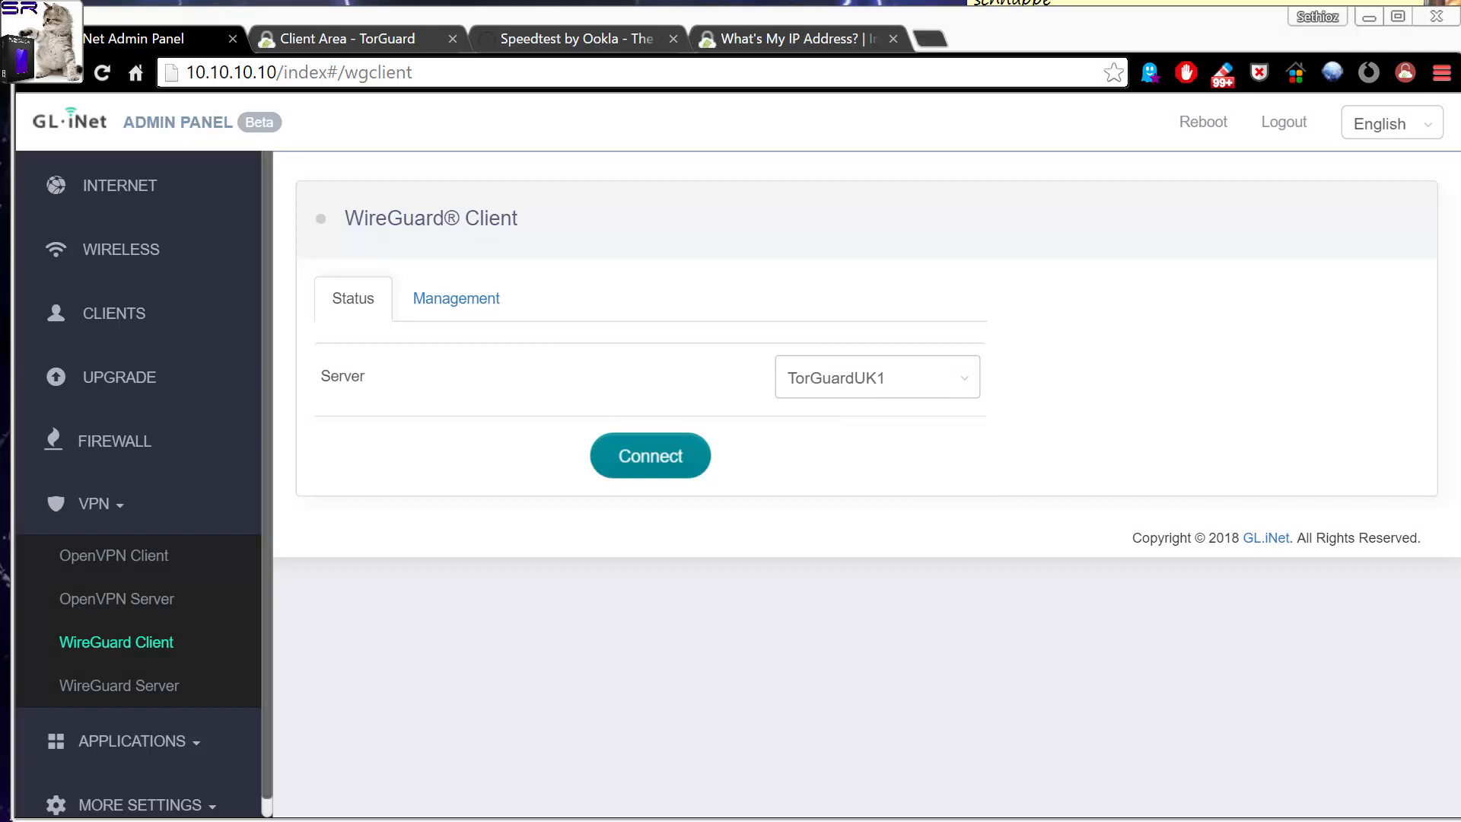
Switch the WireGuard client connection to the TorGuardUS5 server.
click(871, 391)
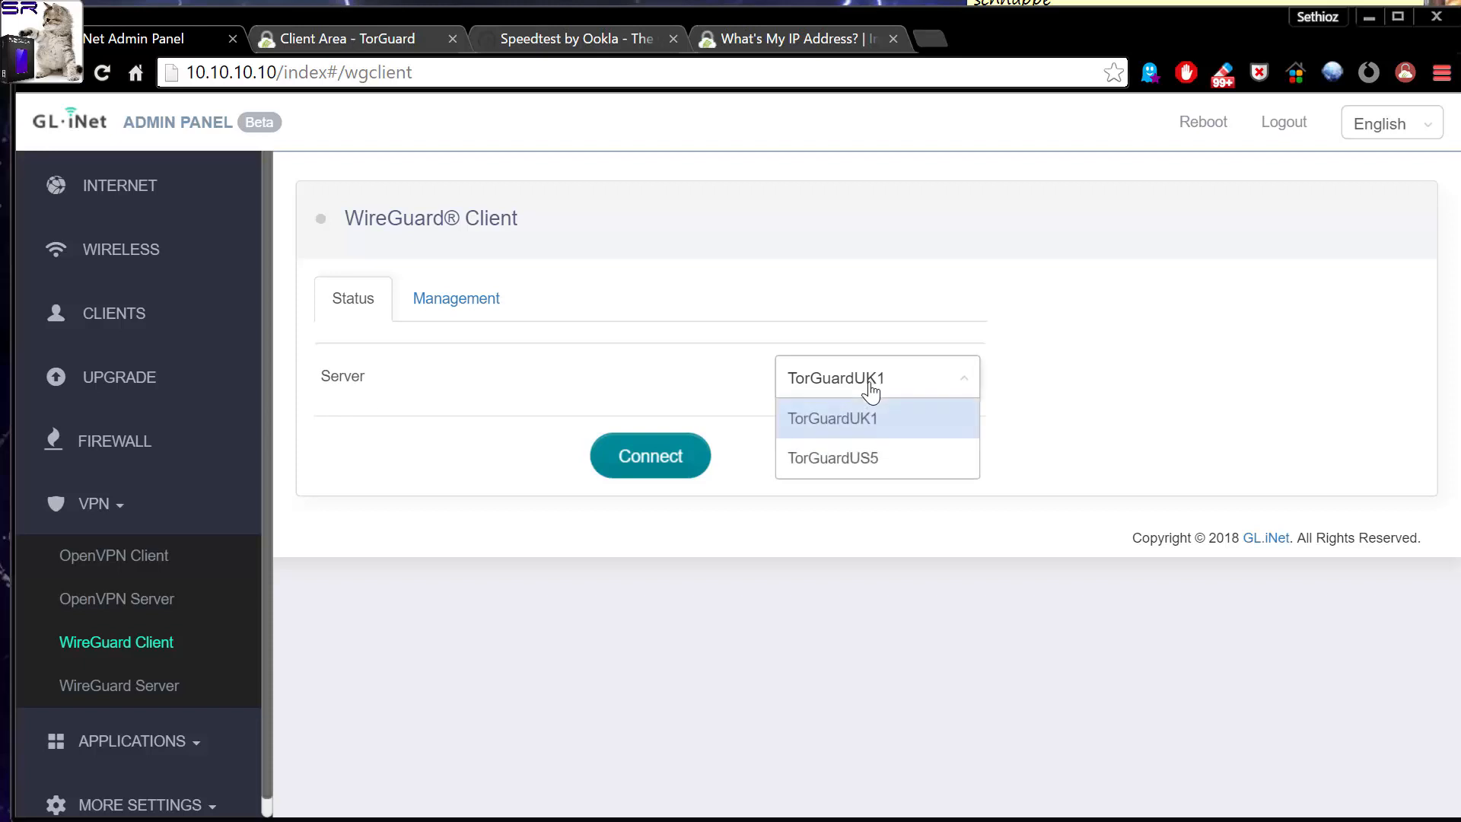
click(861, 460)
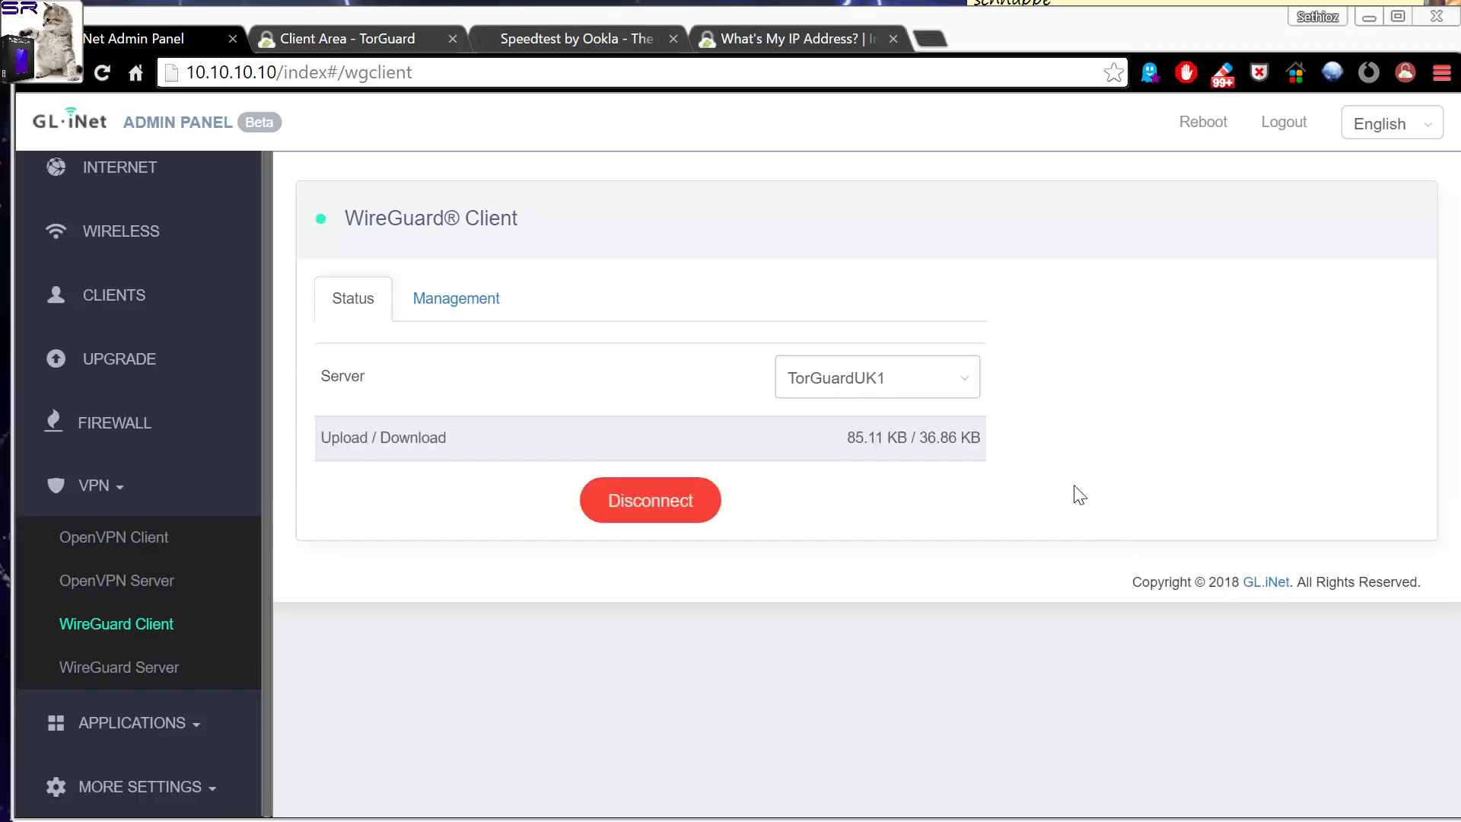
click(836, 388)
click(863, 464)
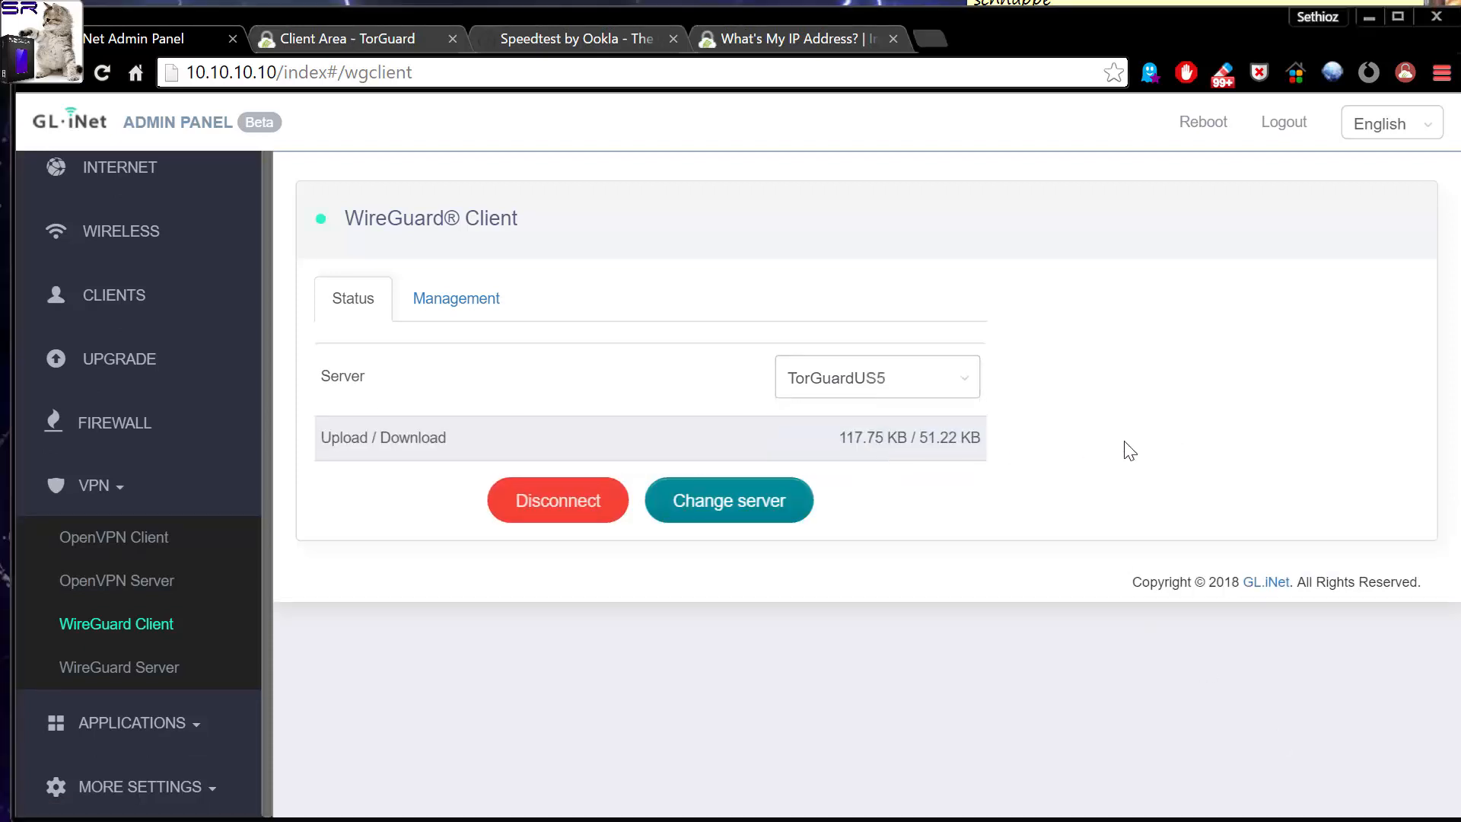
click(733, 512)
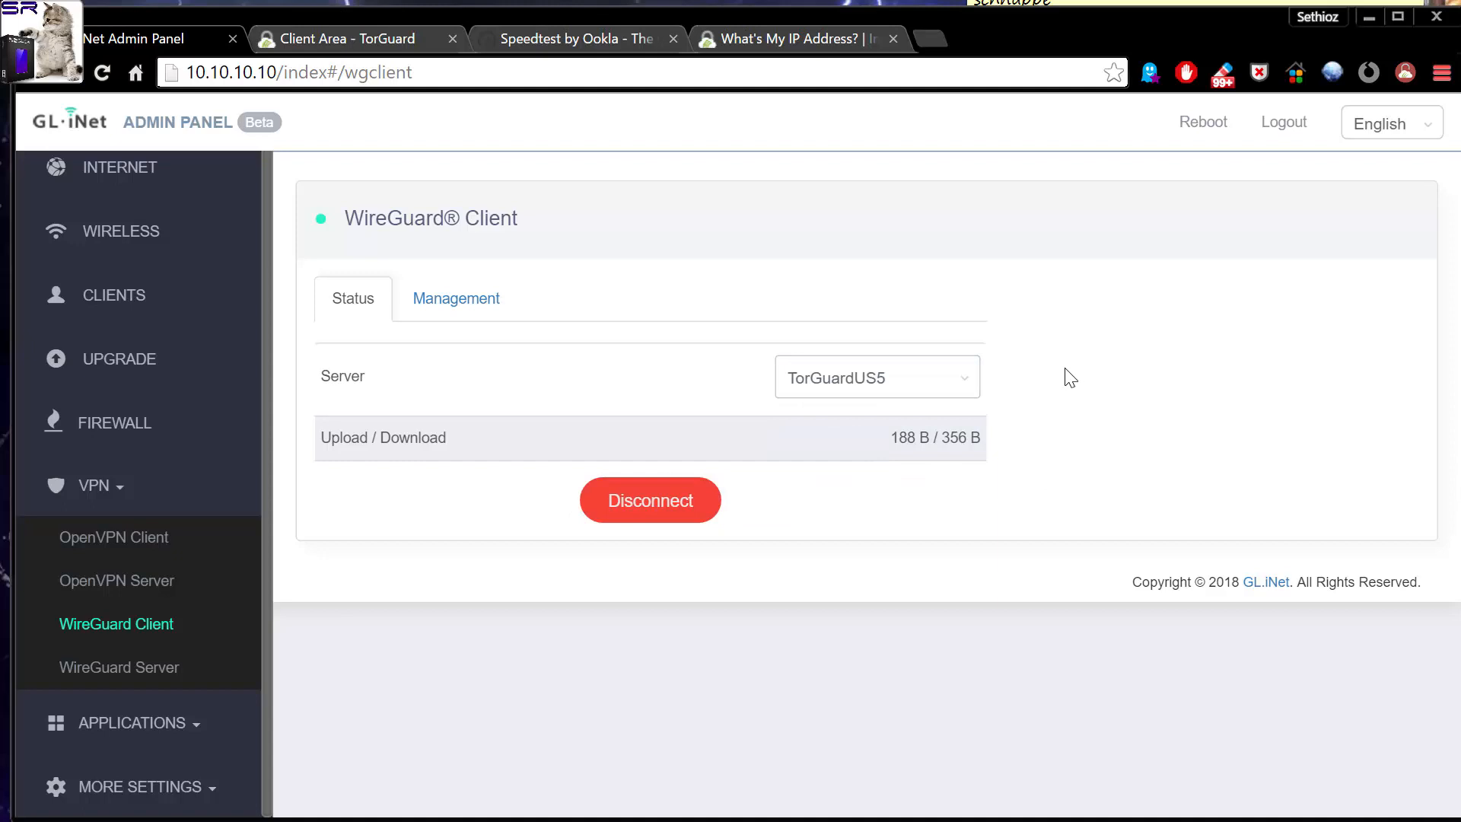
Reload the Speedtest page over the TorGuardUS5 connection, run the speed test and view its results.
click(553, 40)
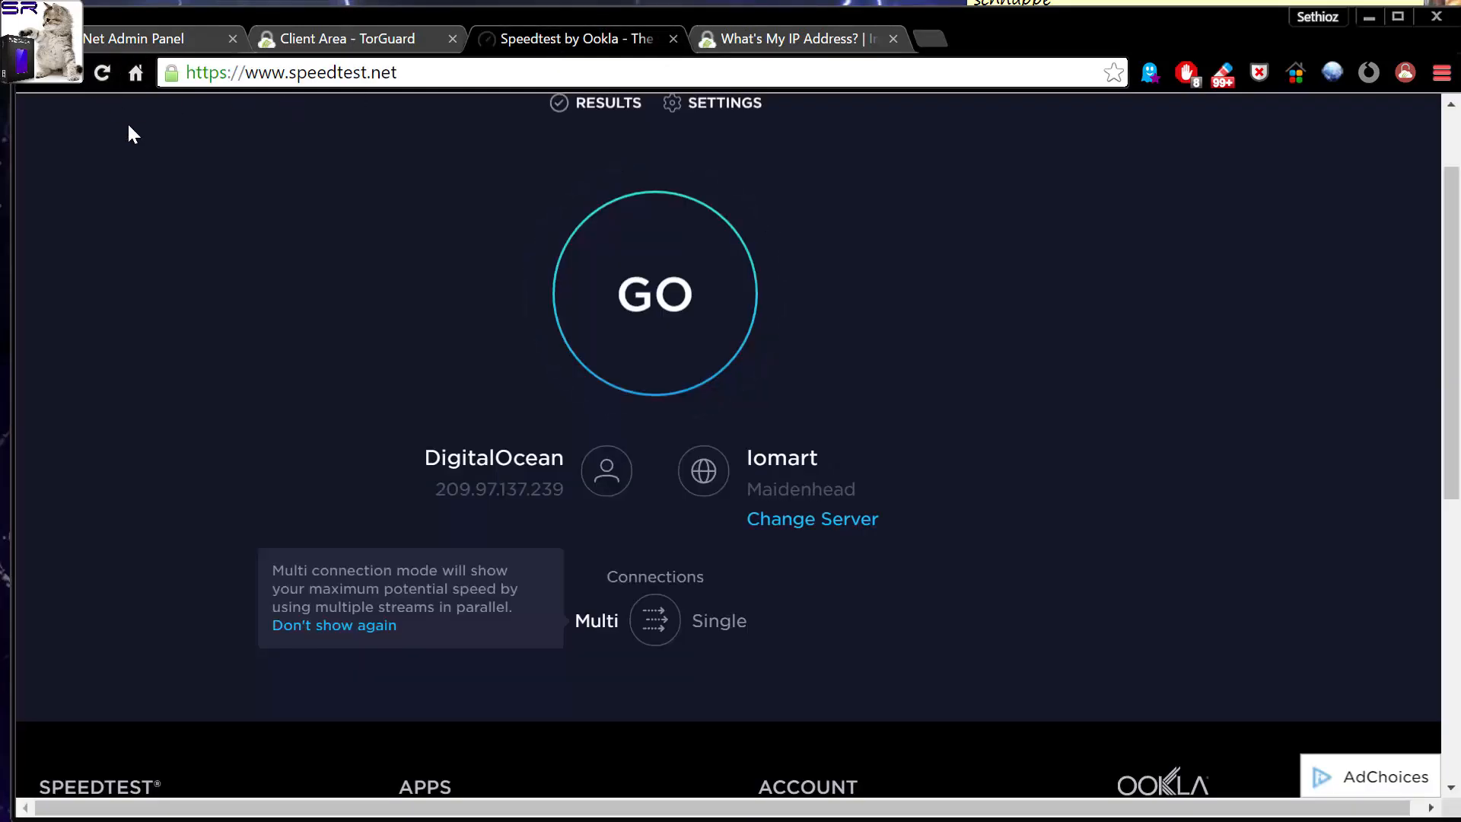
click(107, 74)
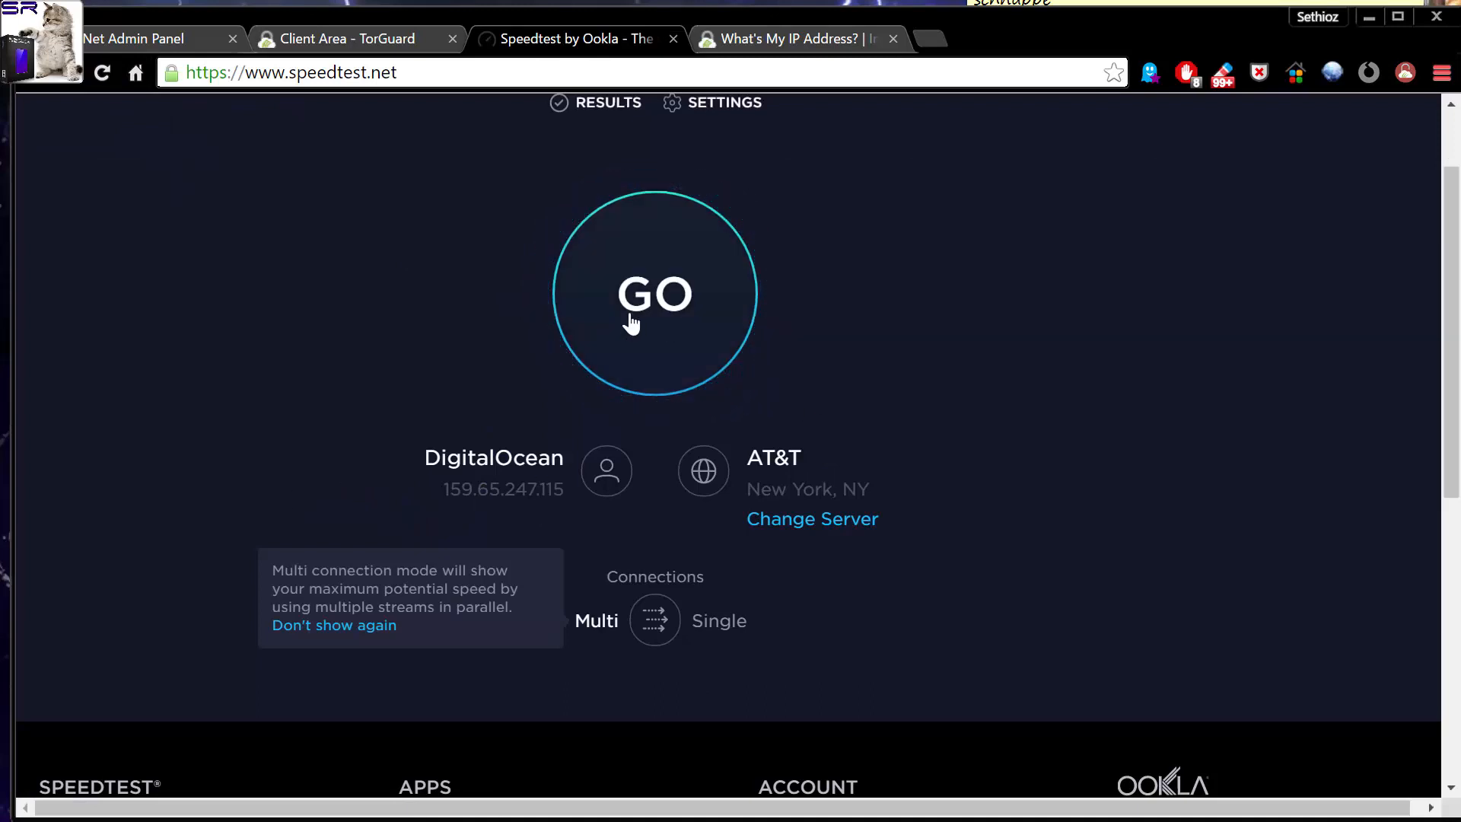
click(690, 320)
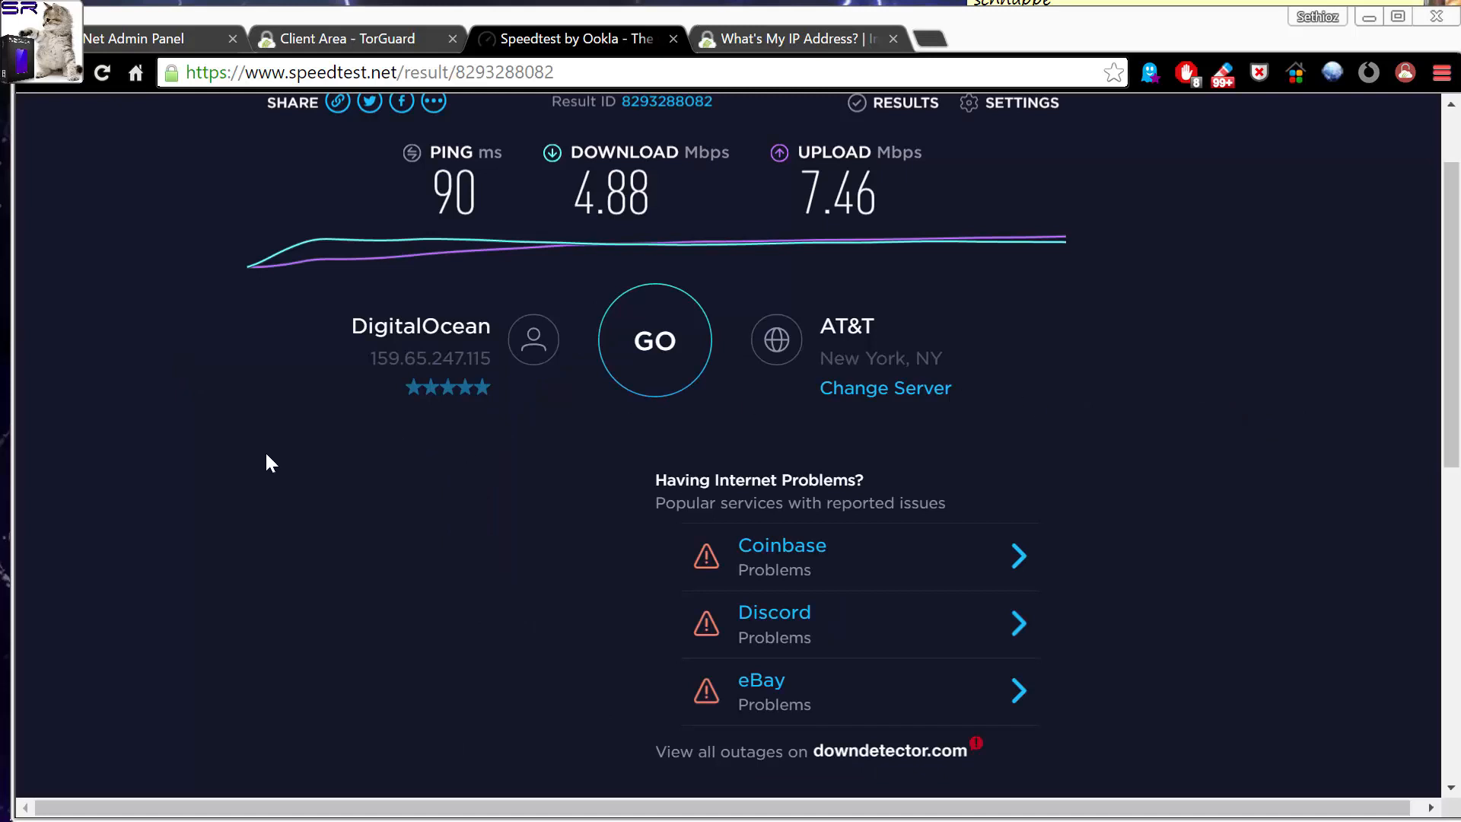
scroll(255, 461, up, 2)
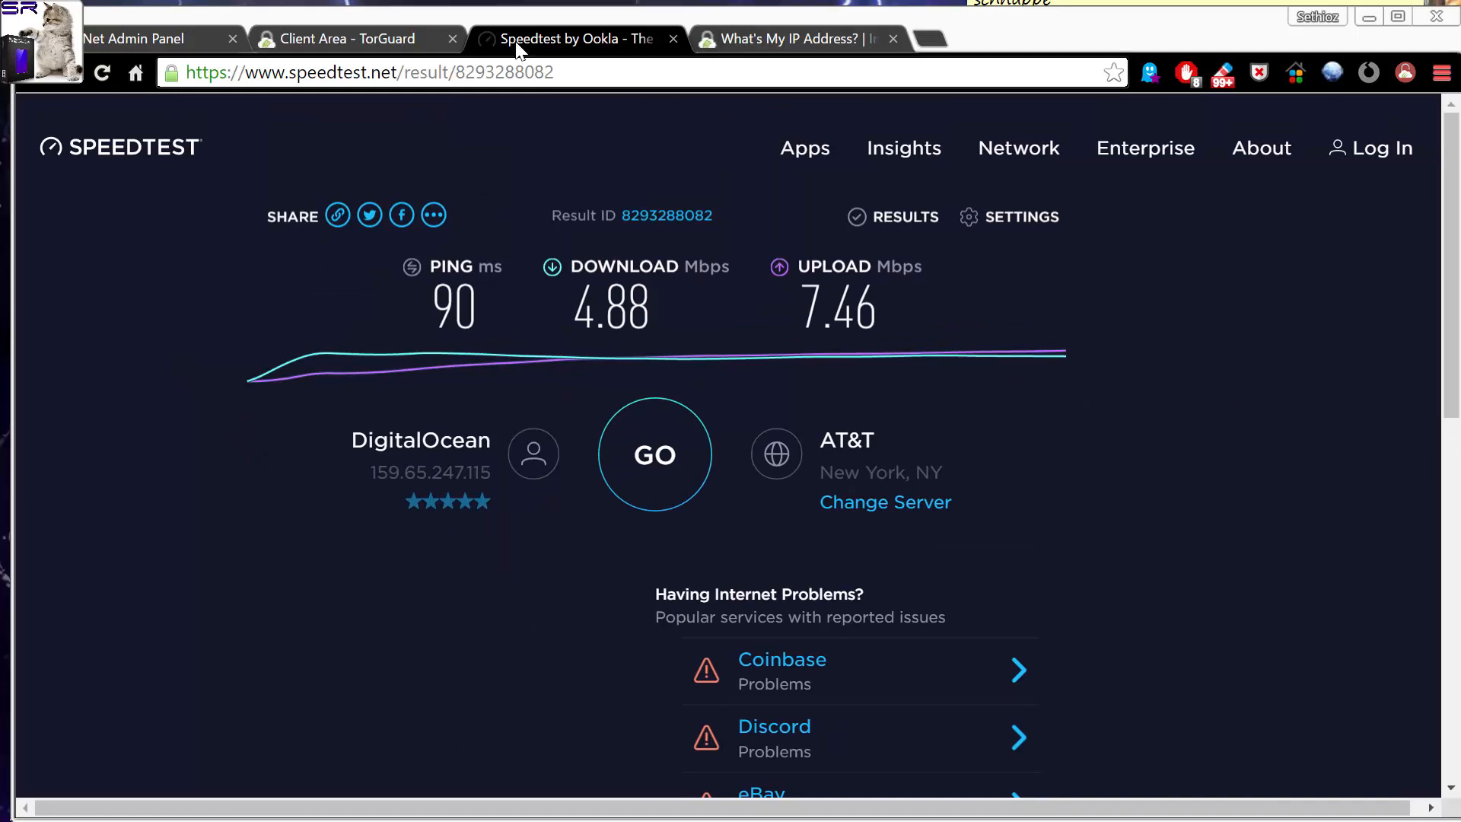
Look up the USA - New York 5 entry in TorGuard's WireGuard server list to compare its IP address with the speed test's.
click(324, 36)
scroll(866, 491, down, 4)
scroll(866, 491, up, 2)
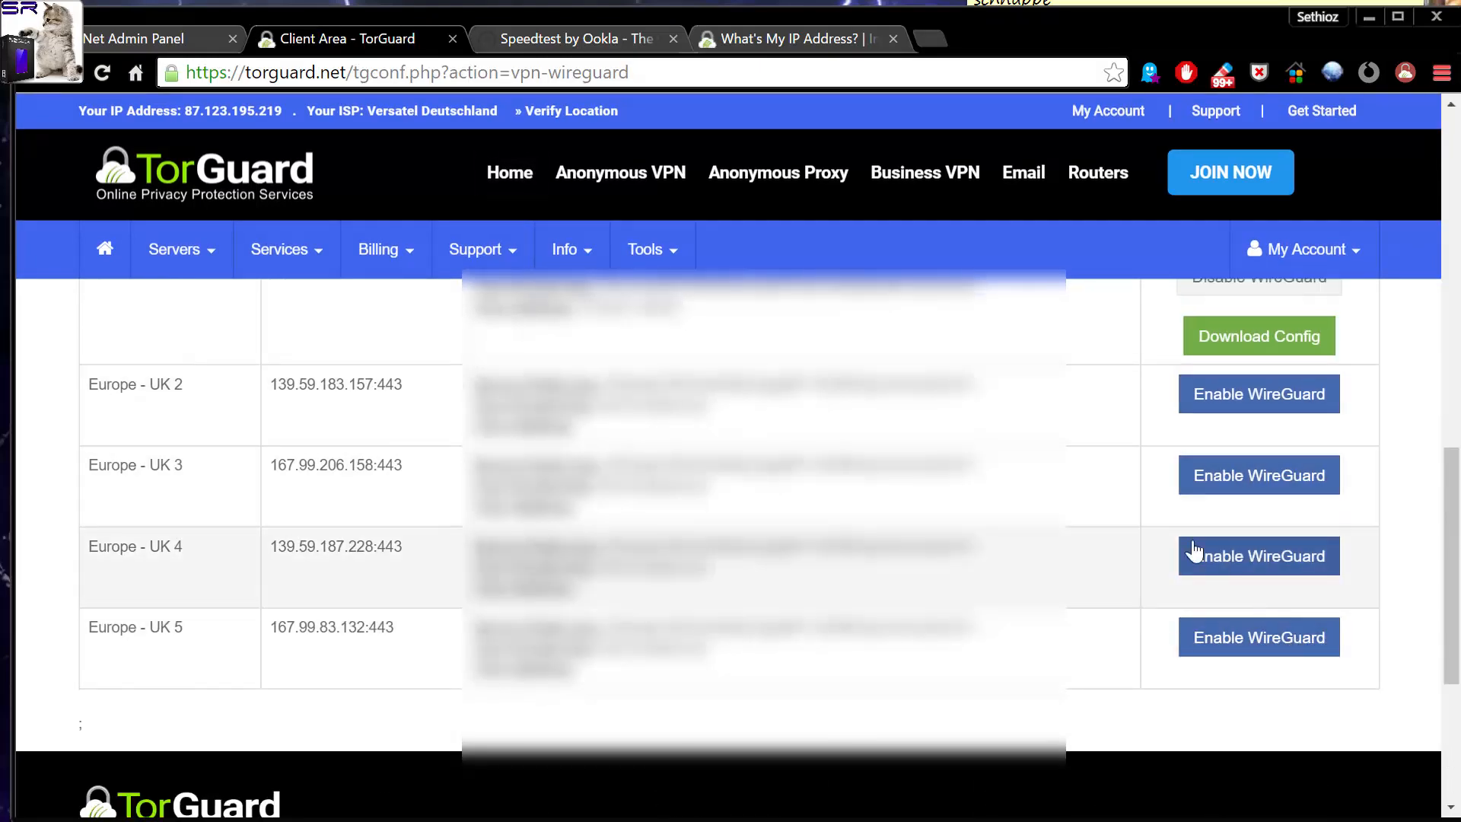
scroll(1161, 548, up, 3)
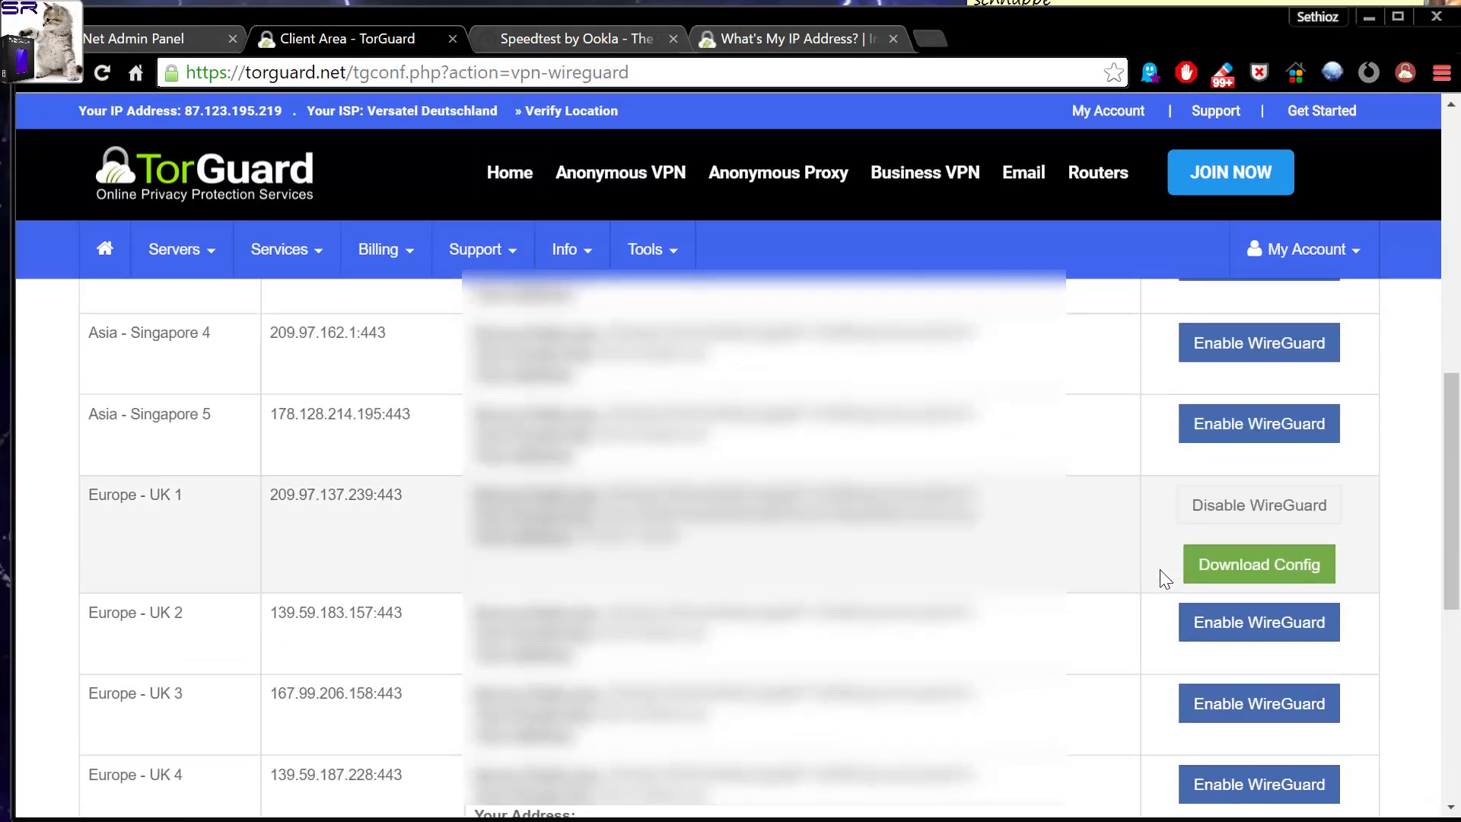
scroll(1159, 569, up, 4)
scroll(1065, 540, up, 4)
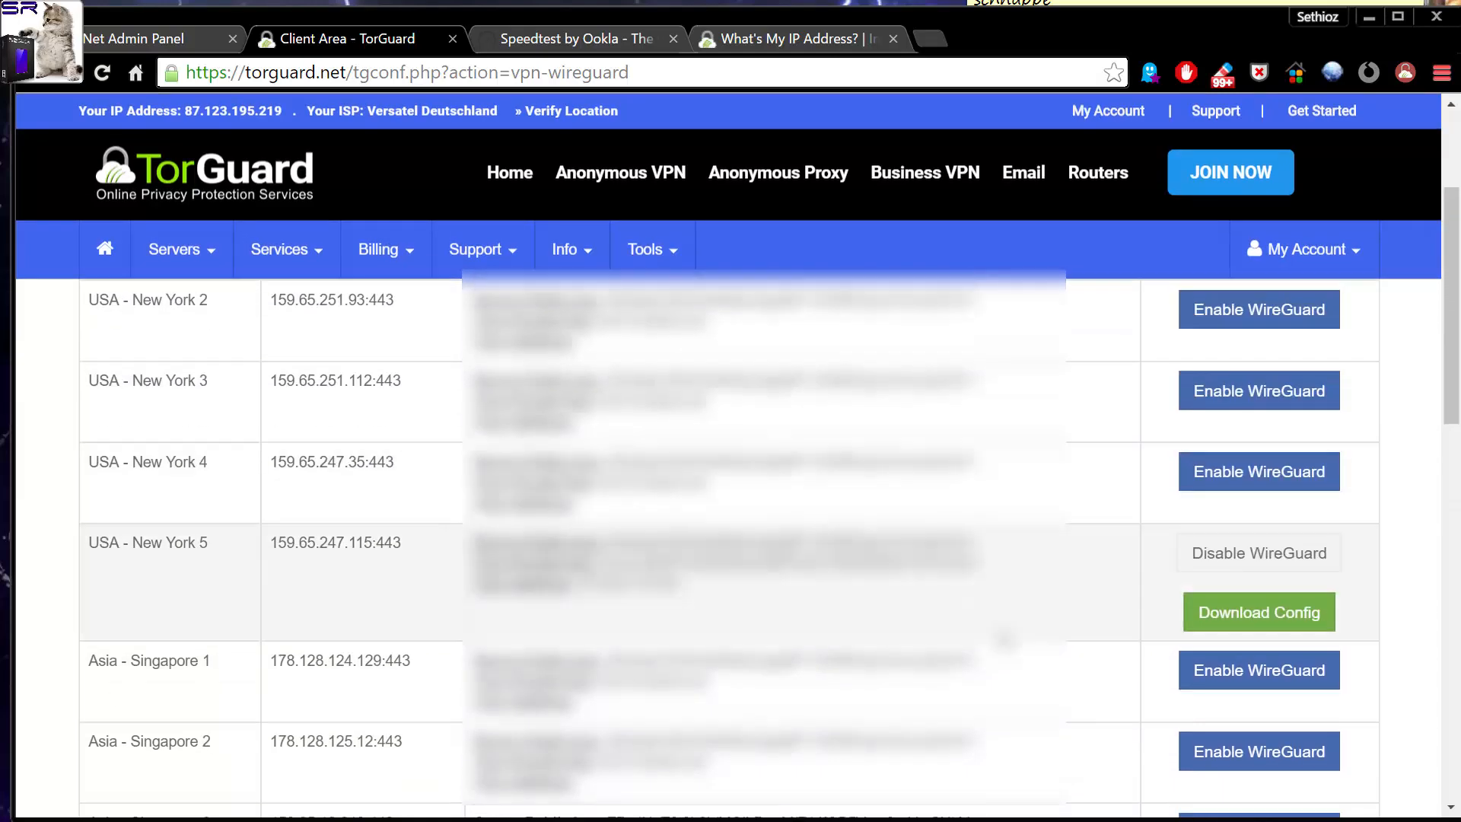
scroll(1006, 558, down, 10)
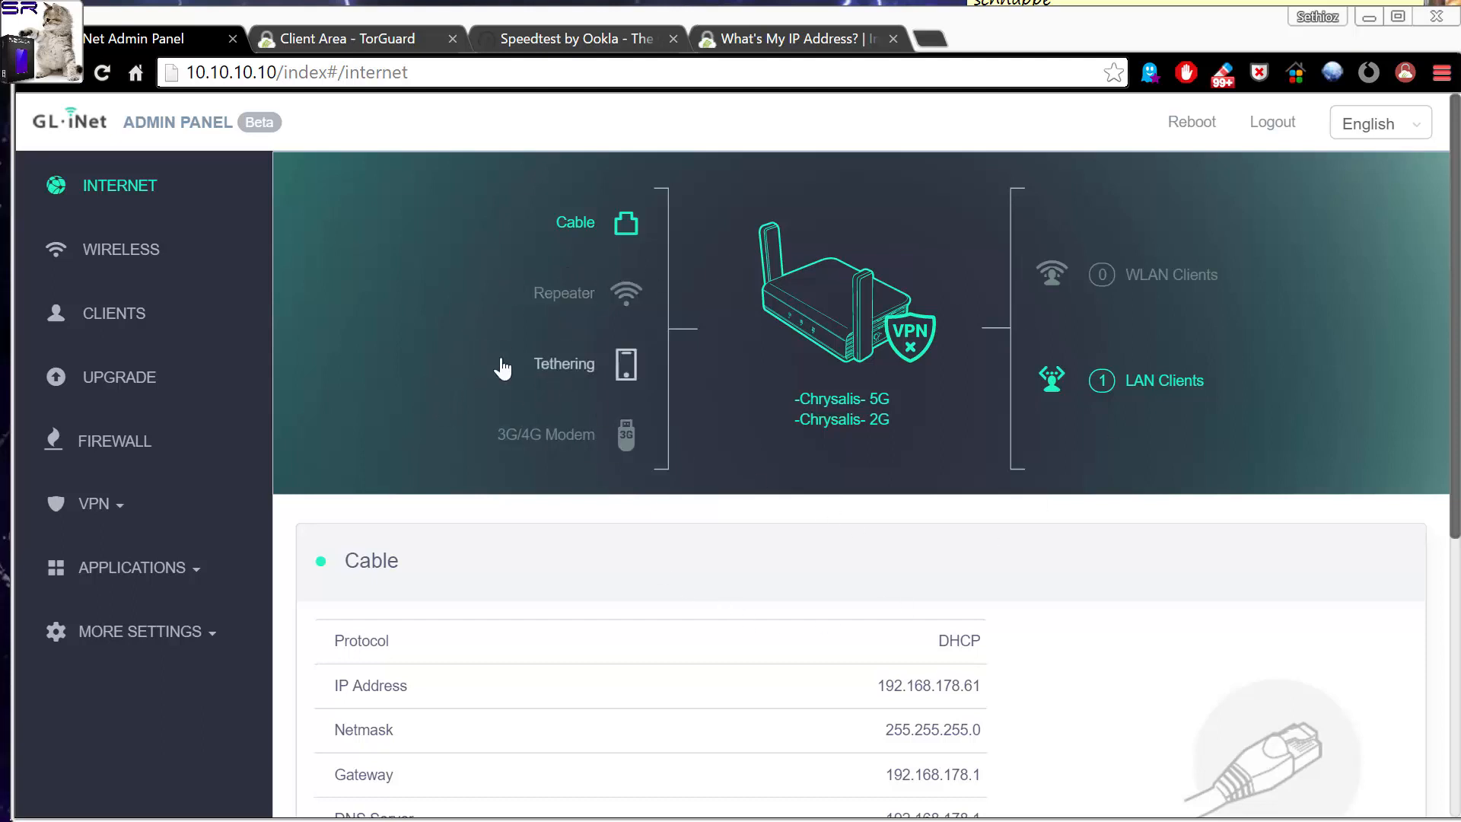
scroll(517, 377, down, 5)
scroll(677, 489, up, 5)
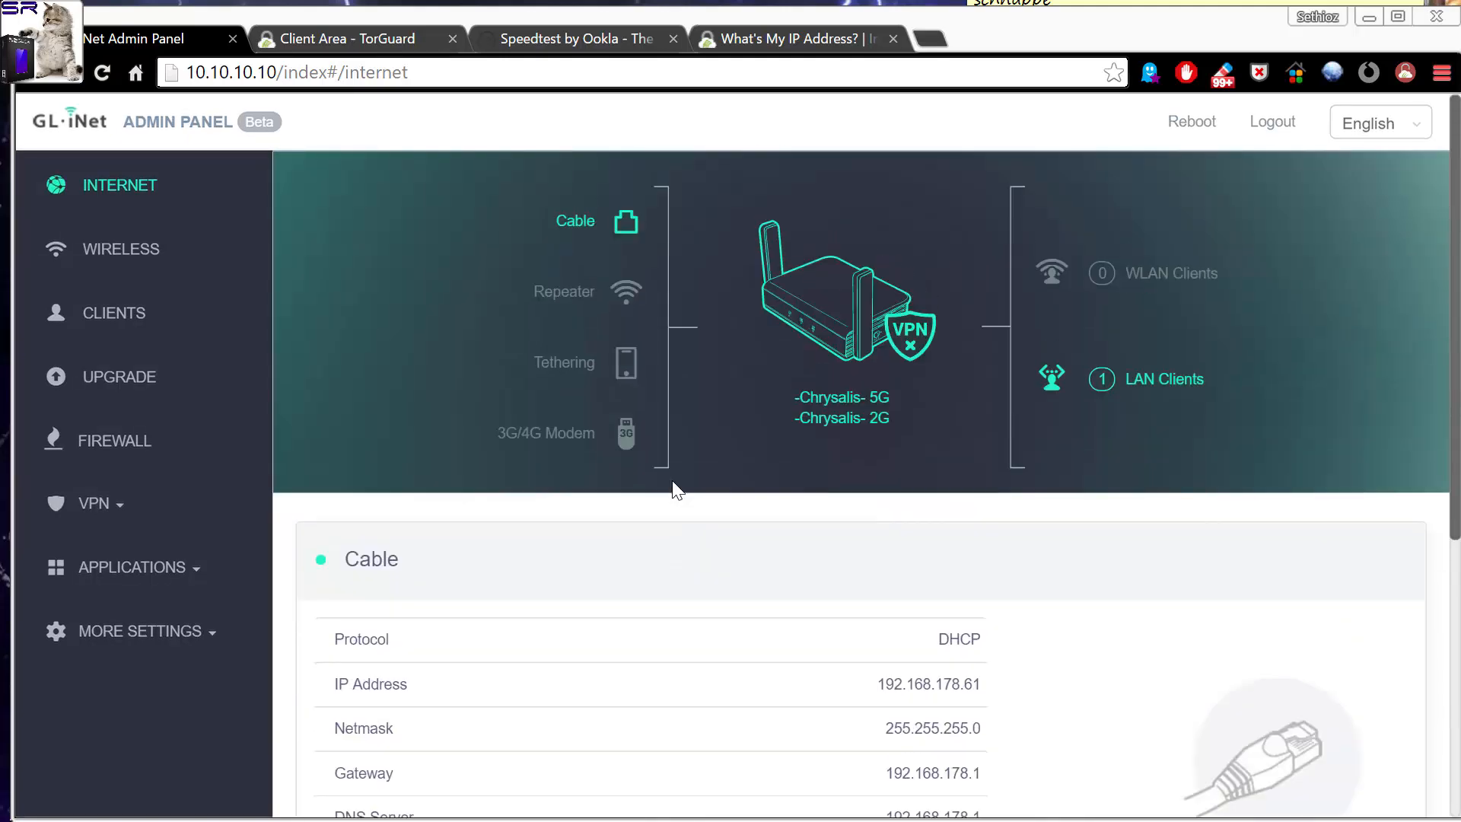